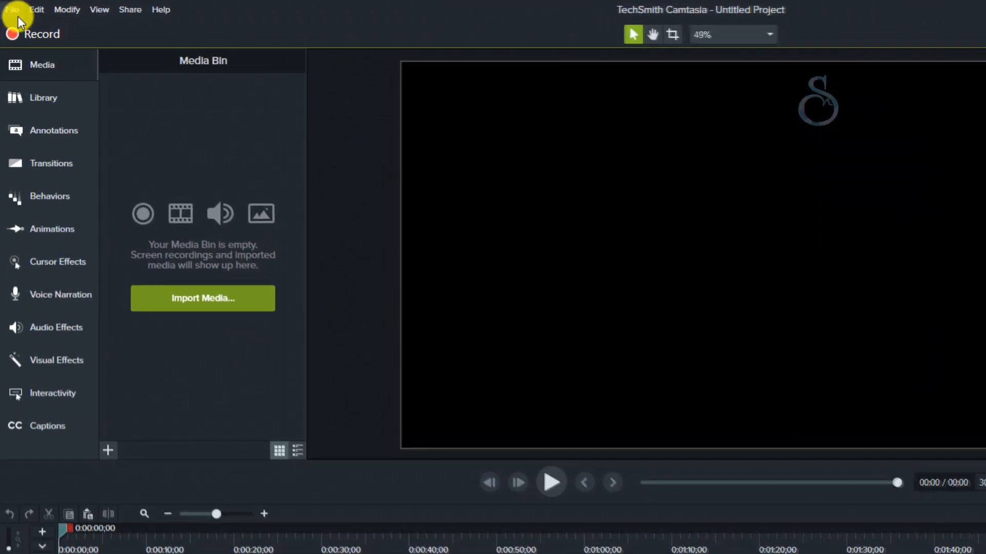
- Set the project canvas to custom dimensions of 1080 wide by 1920 high and turn off auto-normalize loudness
click(16, 11)
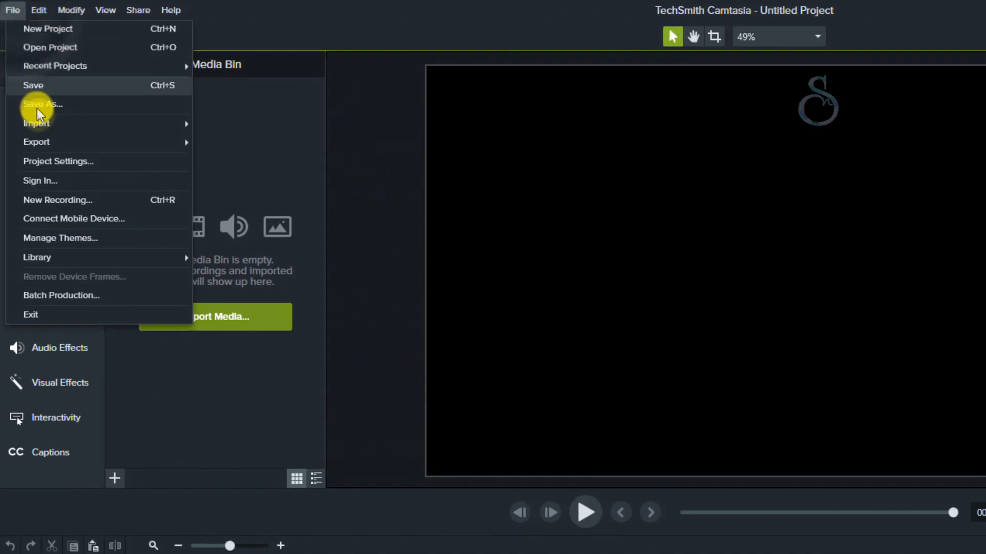
click(47, 161)
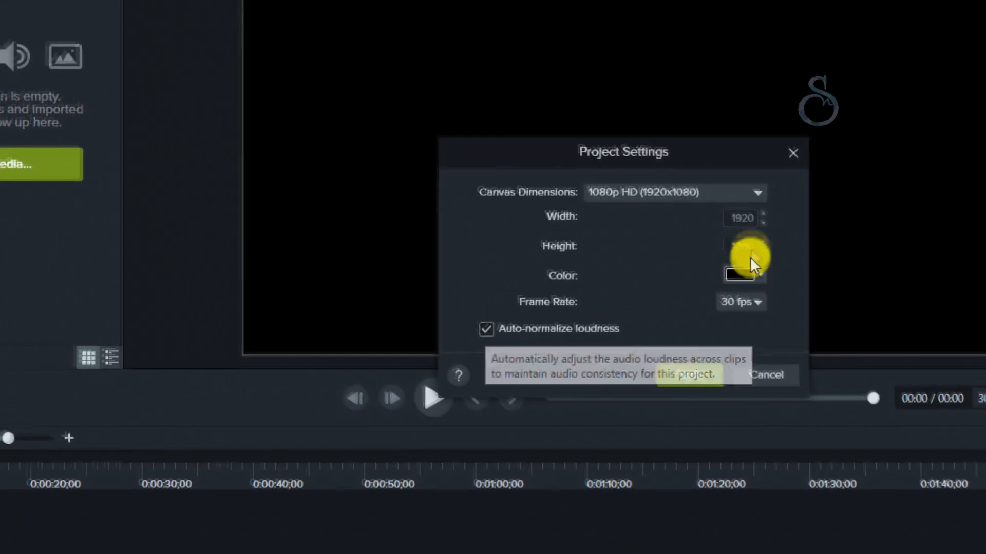
click(779, 233)
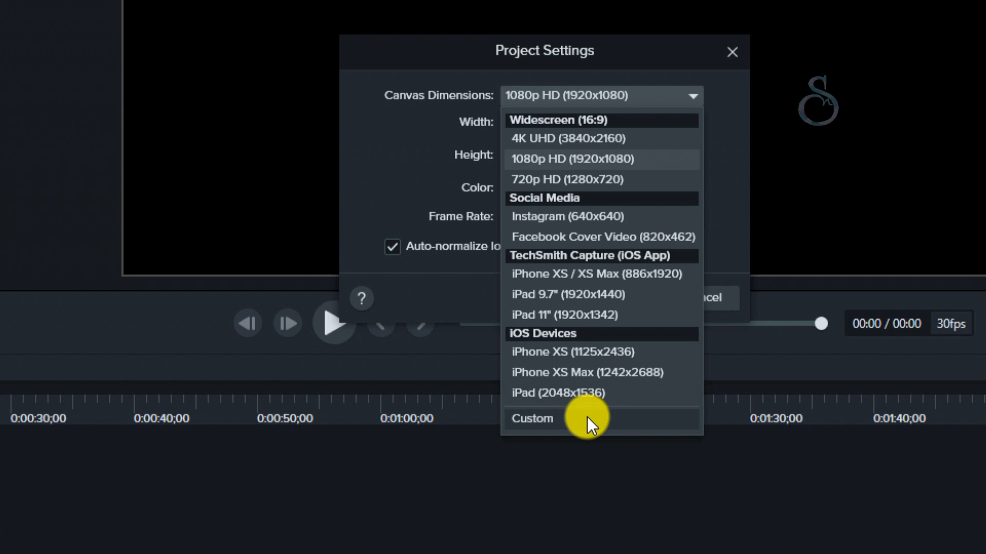
click(587, 417)
click(642, 139)
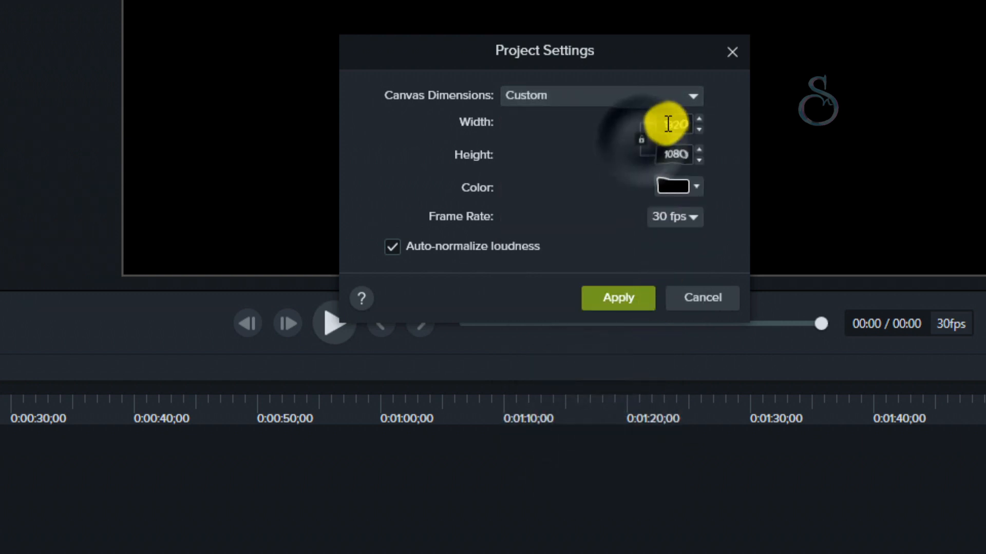
double_click(671, 124)
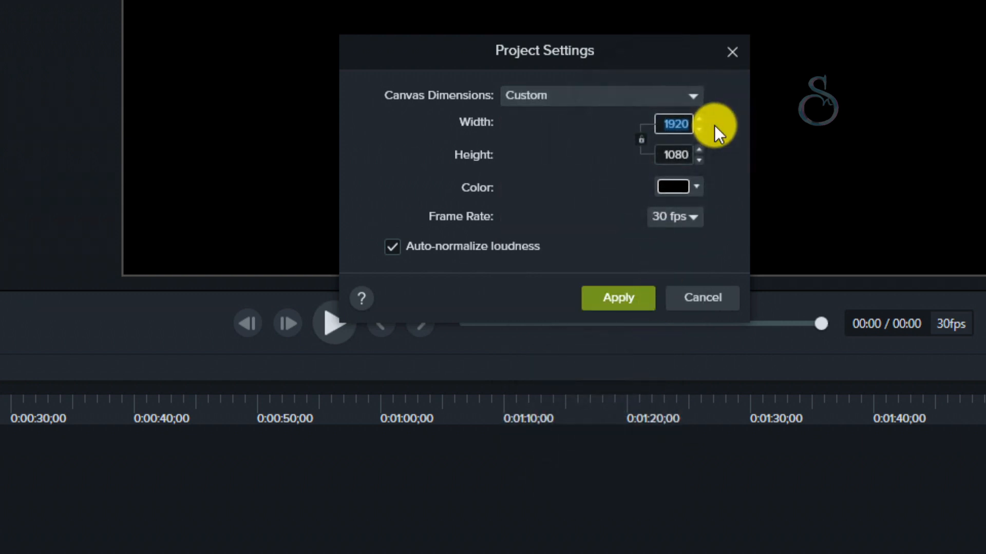
text(1080)
double_click(665, 153)
text(1920)
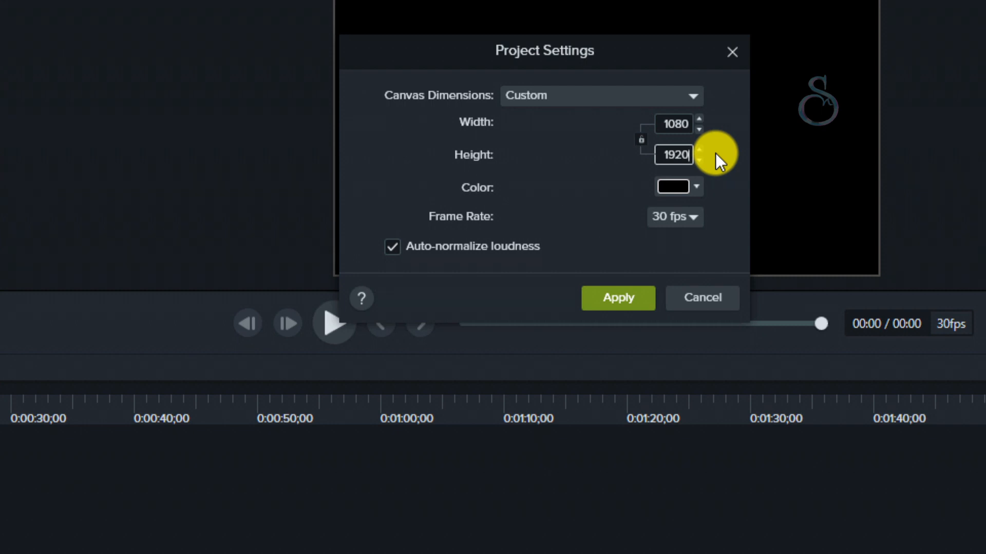
click(392, 247)
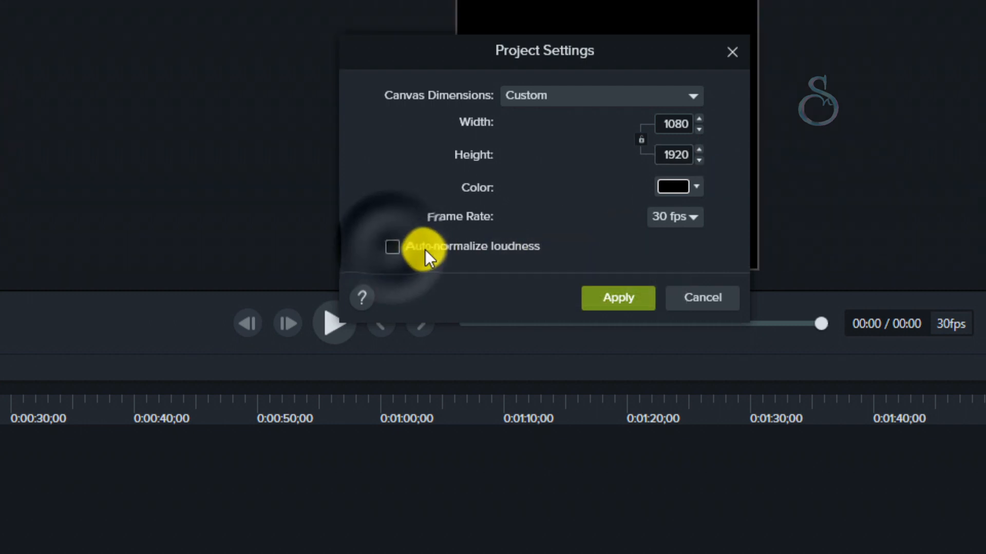
click(630, 297)
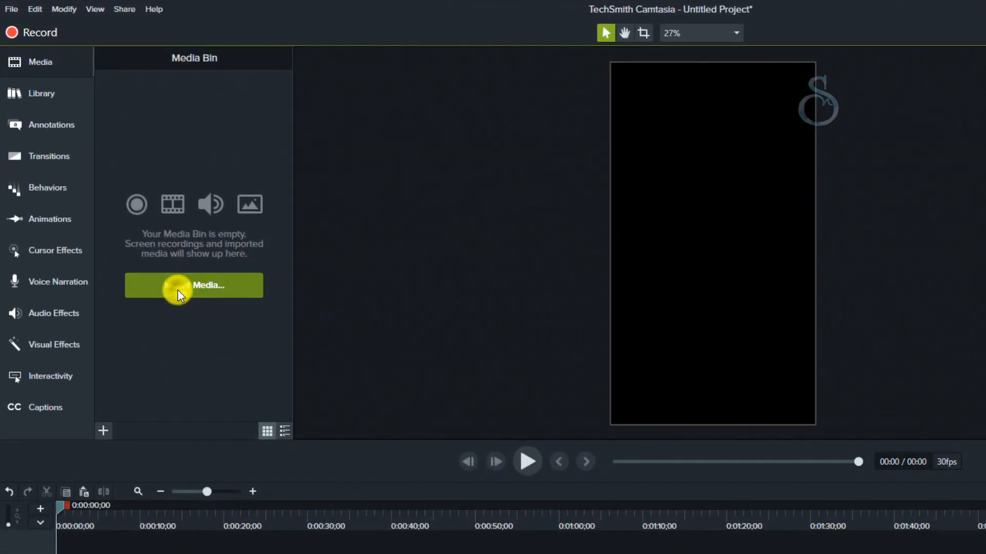
- Import the portrait video from its folder on the Desktop, where it is stored beside the two logo clips
click(178, 290)
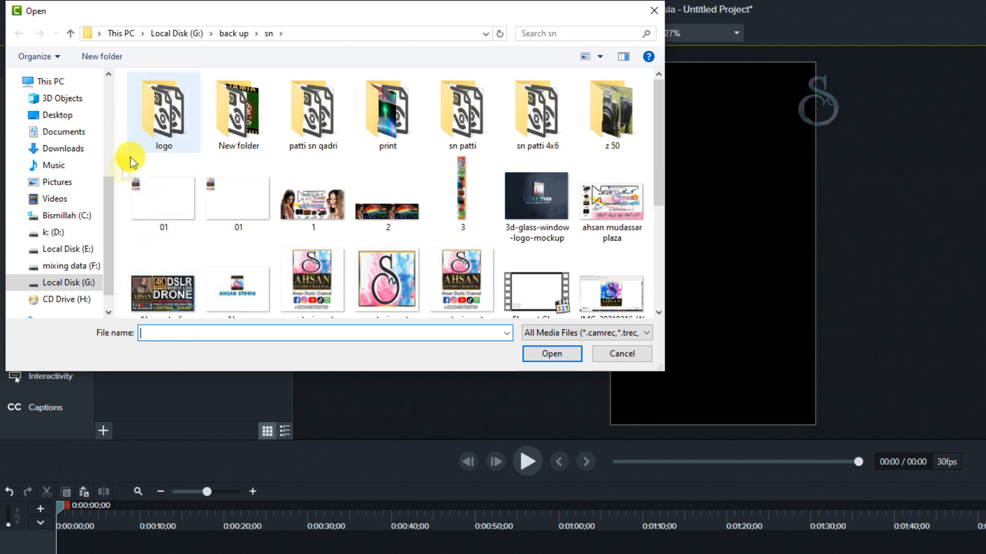
click(51, 116)
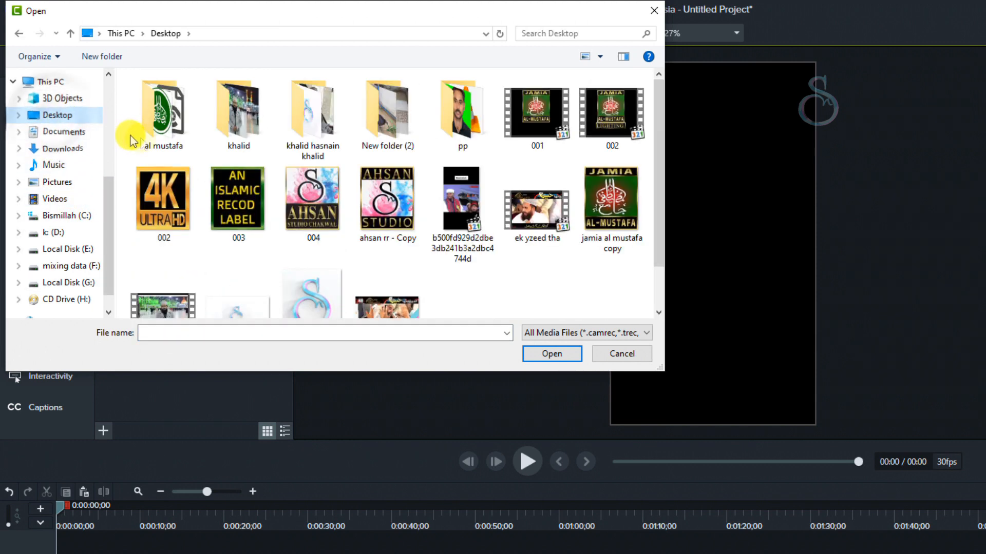
click(310, 120)
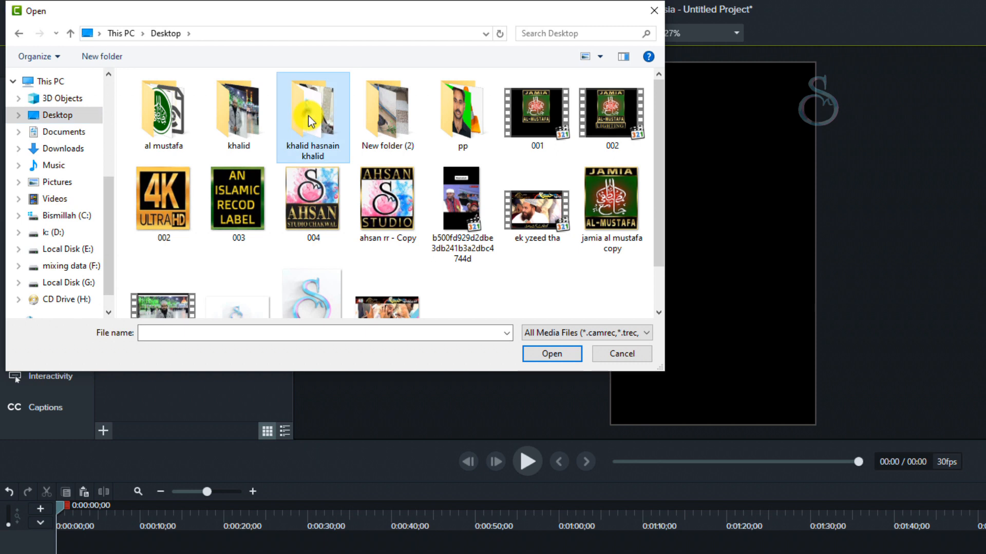
double_click(308, 118)
click(308, 118)
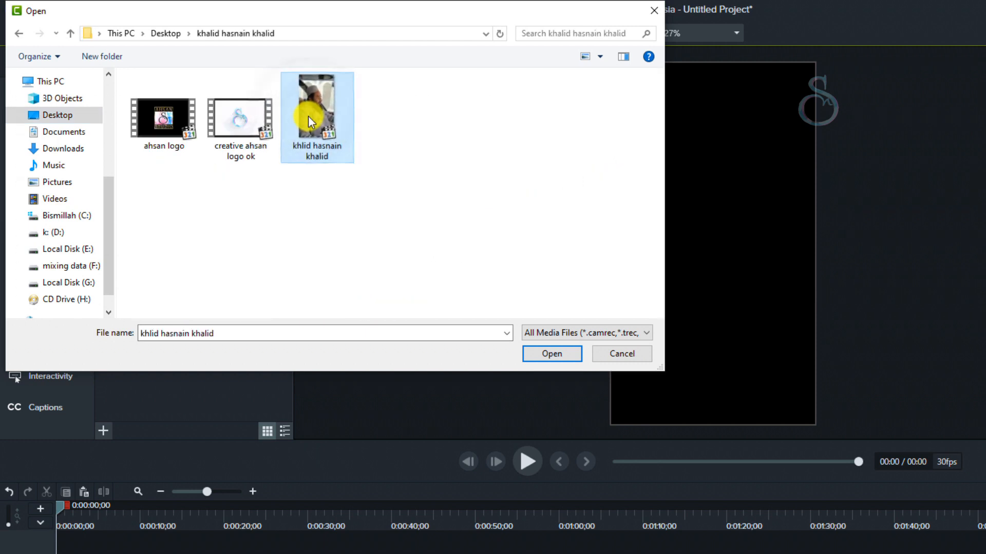
click(541, 360)
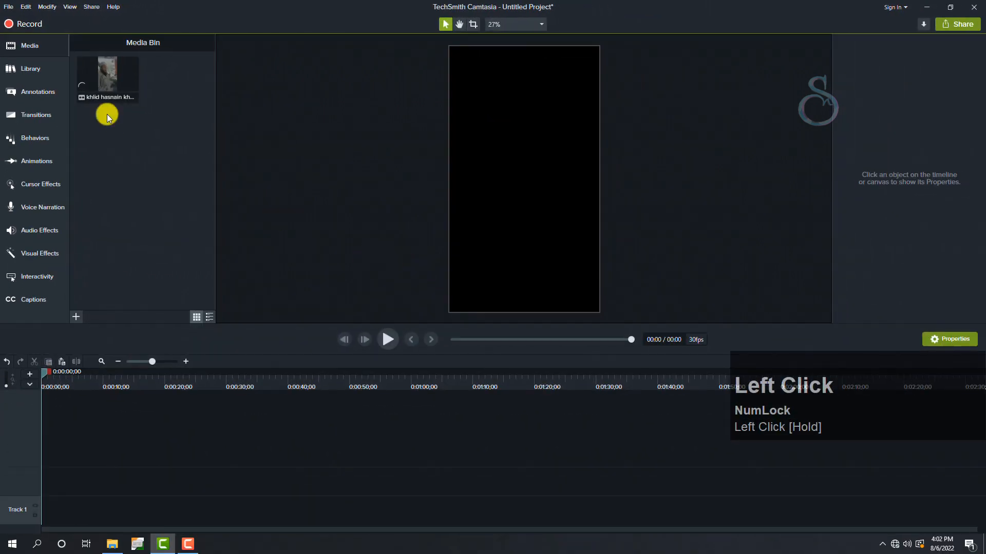
- Place the imported video at the start of the timeline and enlarge it to about 307% to fill the vertical canvas
drag(107, 70, 38, 479)
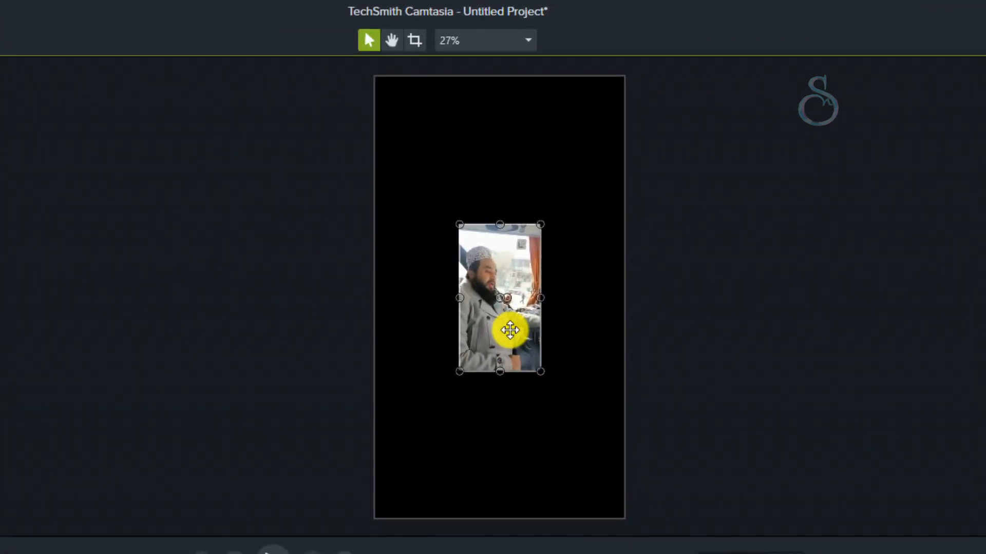
drag(509, 330, 590, 477)
drag(542, 372, 375, 145)
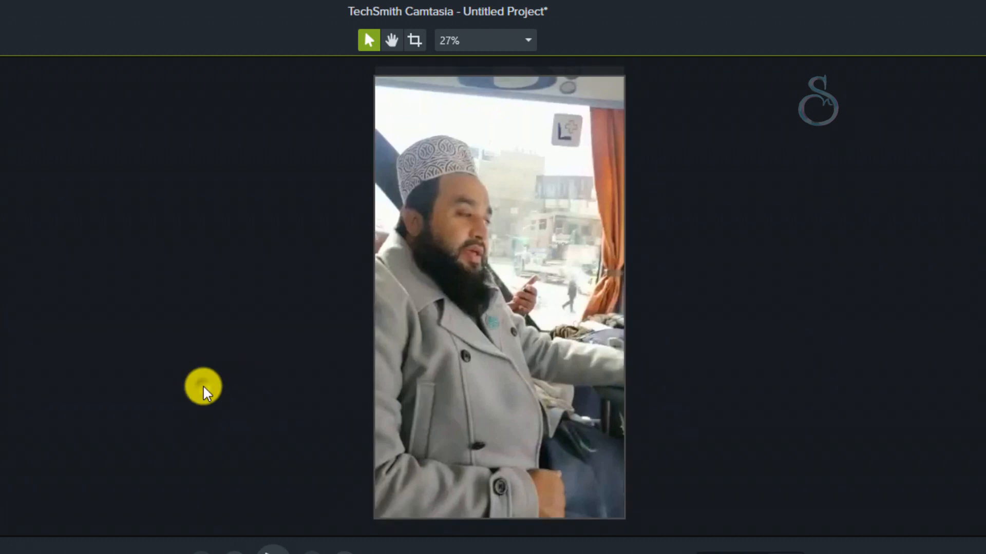
click(208, 379)
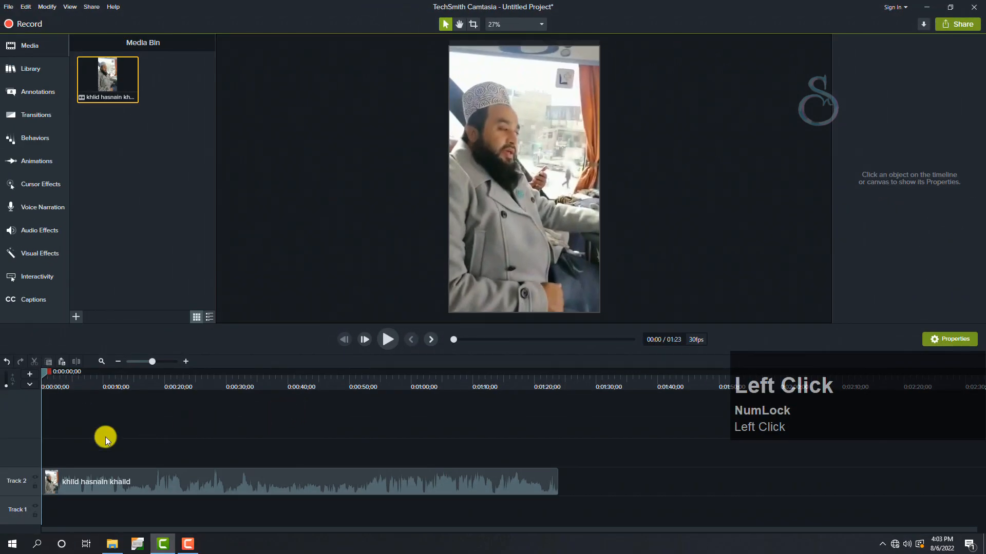
- Separate the clip's audio from its video and arrange the video on Track 4 above the audio on Track 3
right_click(141, 483)
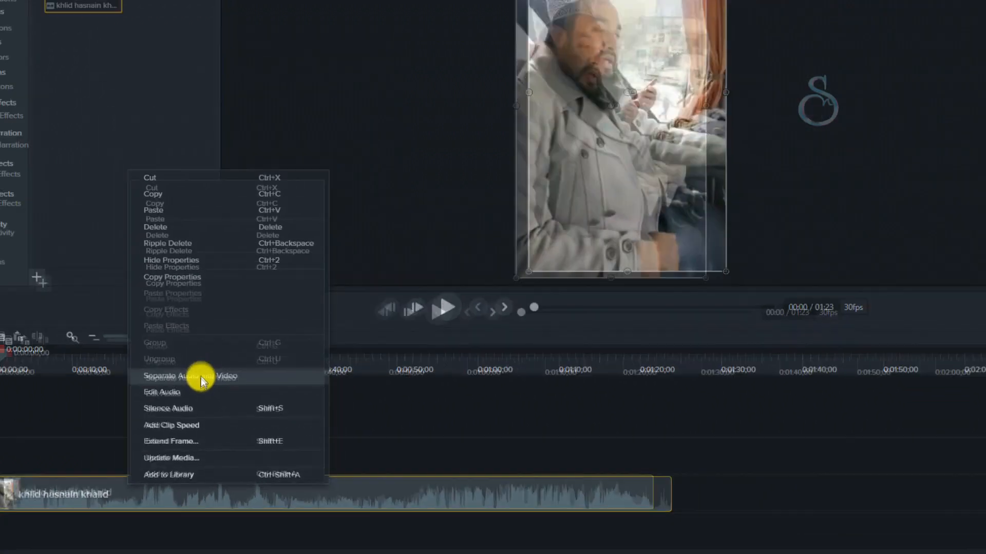
click(202, 343)
mouse_move(168, 450)
mouse_down()
mouse_move(167, 501)
mouse_move(168, 462)
mouse_up()
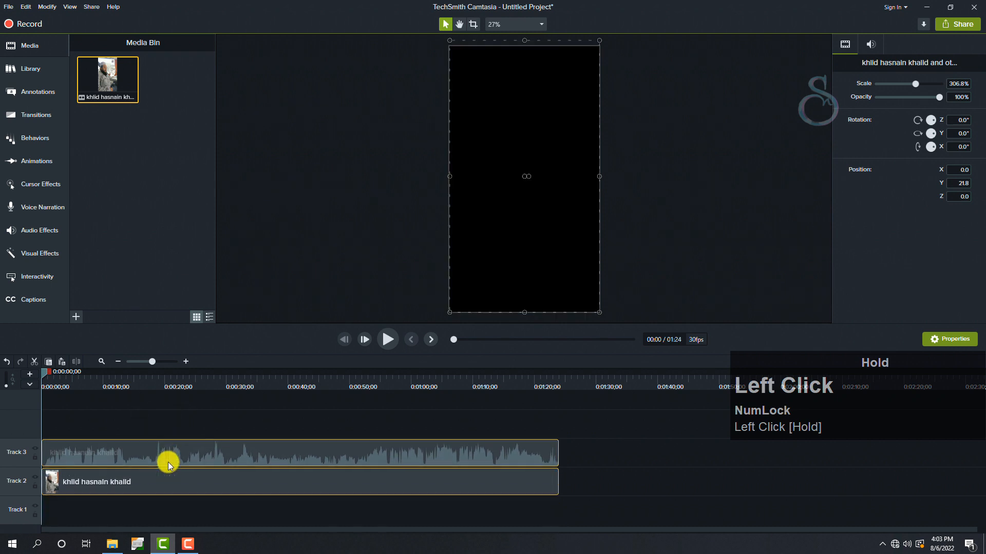
right_click(167, 462)
click(110, 414)
click(152, 449)
click(150, 410)
drag(170, 460, 169, 503)
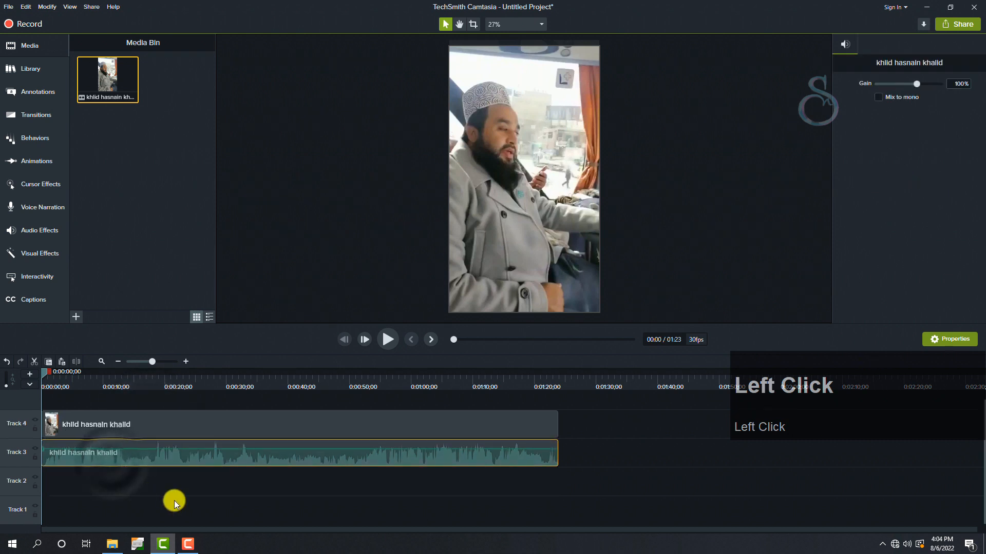
- Preview the original sound and apply the Noise Removal effect to the audio clip on Track 3
key(space)
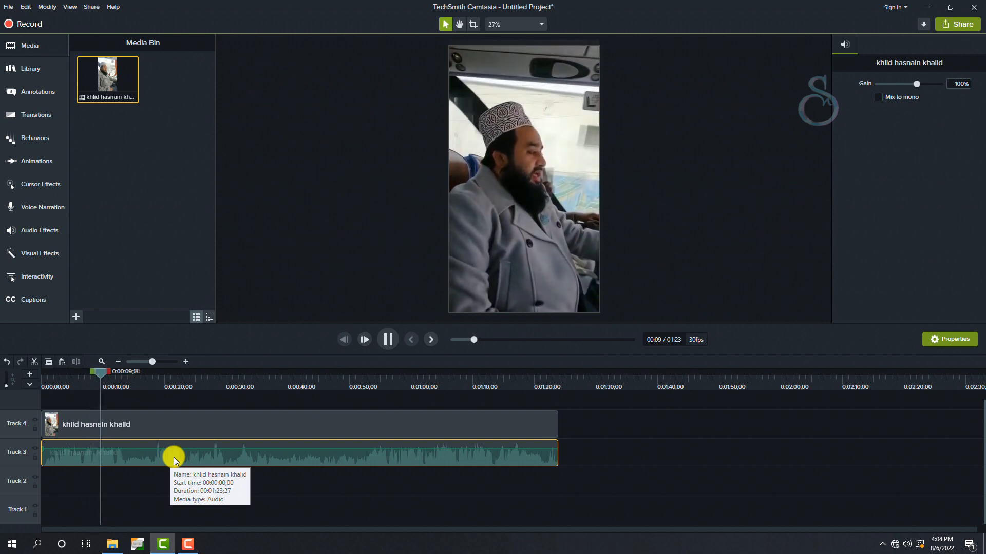
key(space)
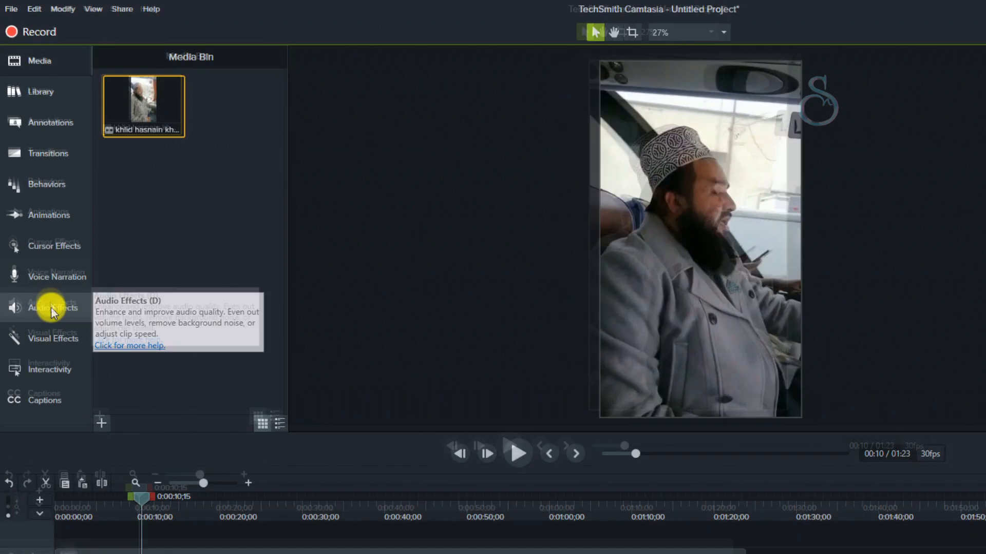
click(38, 230)
drag(149, 110, 160, 553)
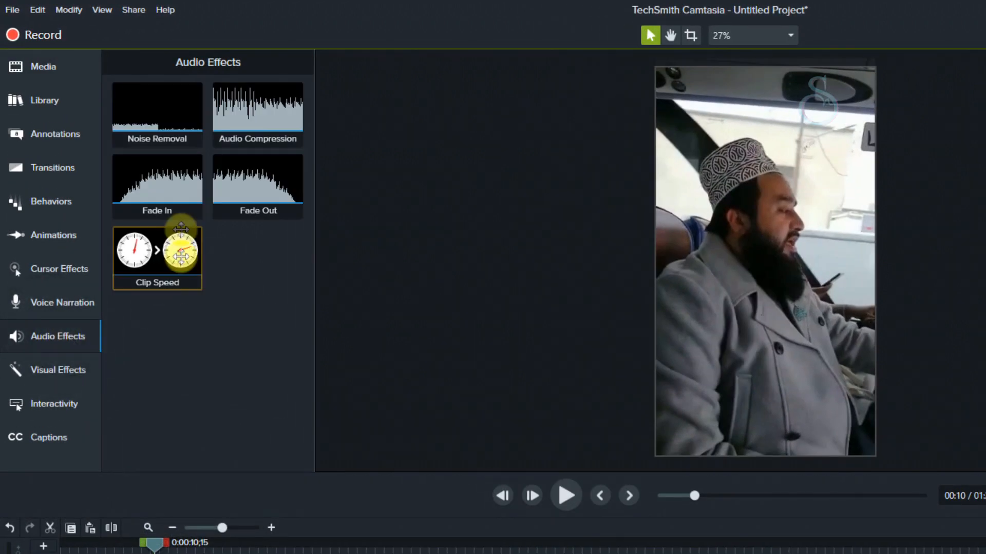
drag(123, 479, 124, 509)
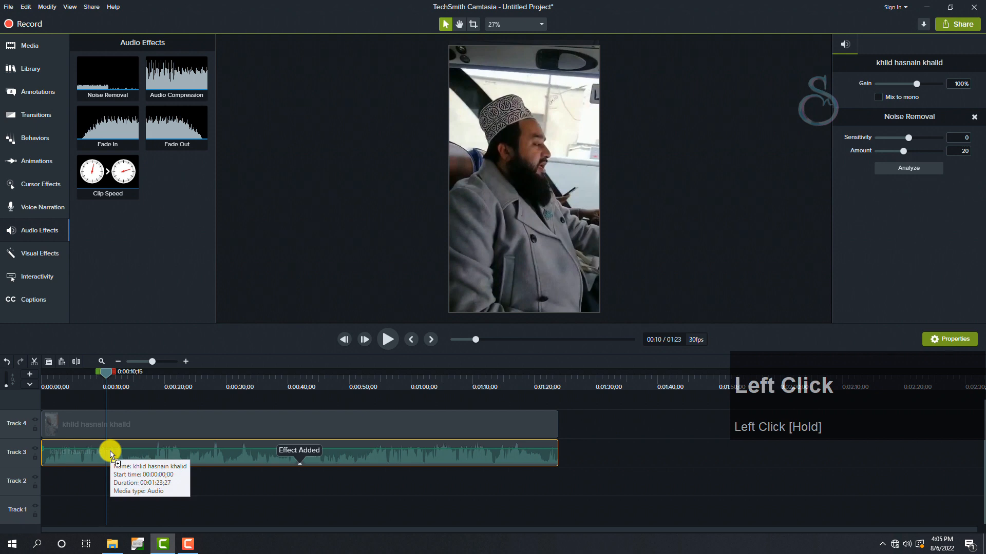
- Set the Noise Removal amount to 24 for the Track 3 audio while previewing the sound
key(space)
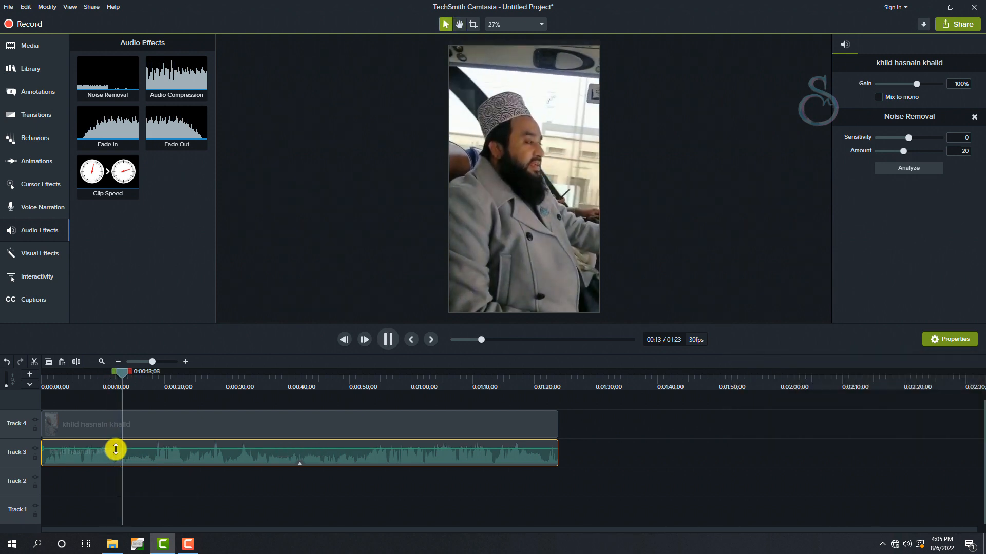
click(904, 152)
drag(904, 153, 911, 153)
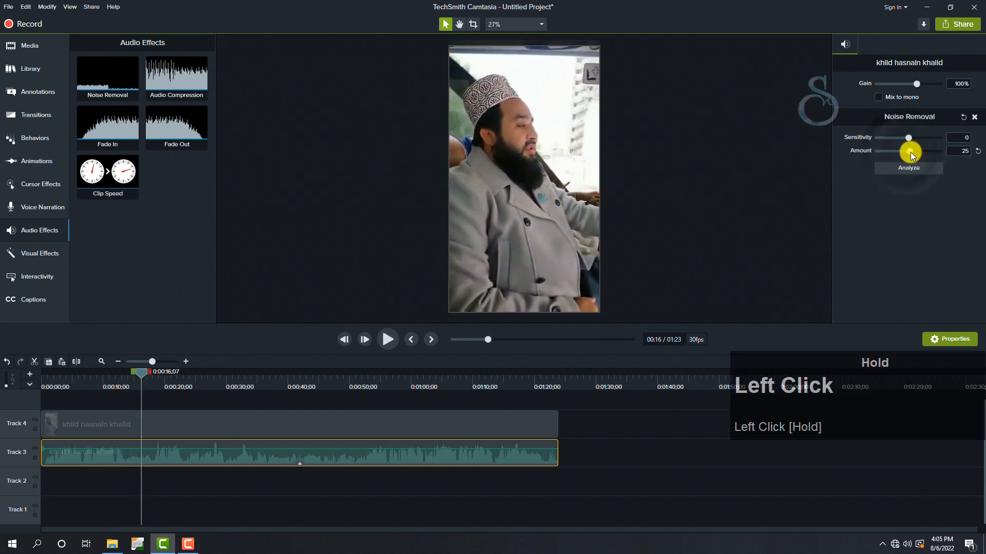
key(space)
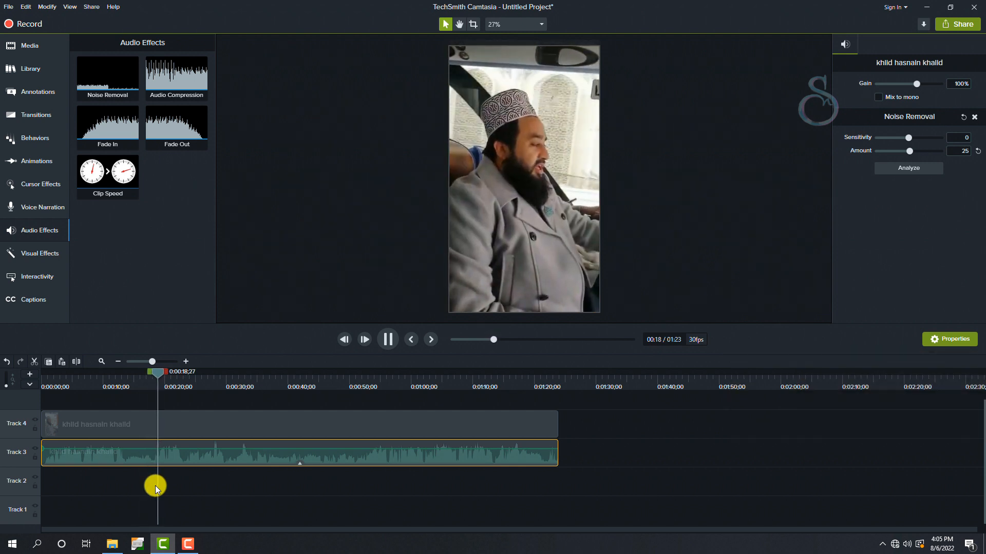
drag(911, 152, 910, 156)
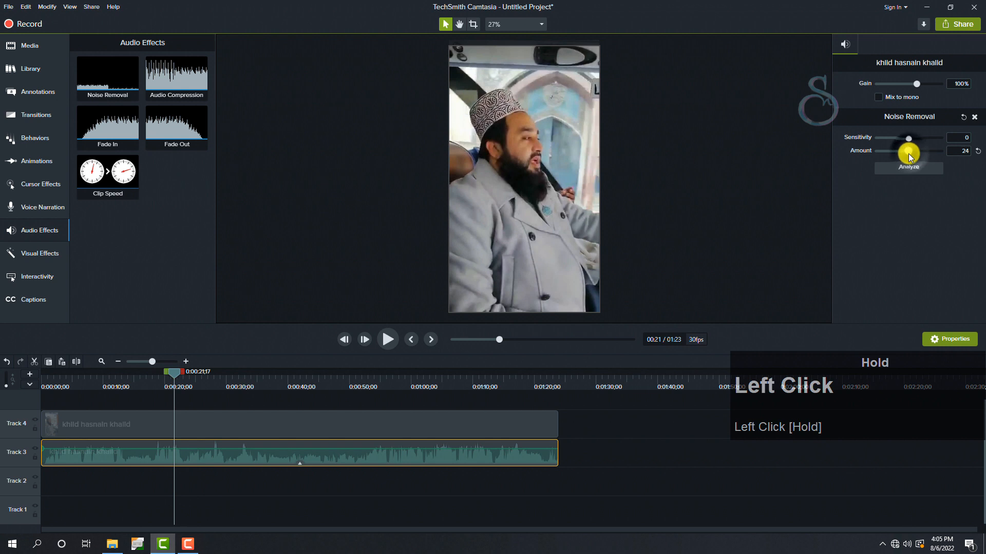
click(351, 506)
- Duplicate the Track 3 audio onto Track 2, offset to start about one second into the timeline
click(144, 449)
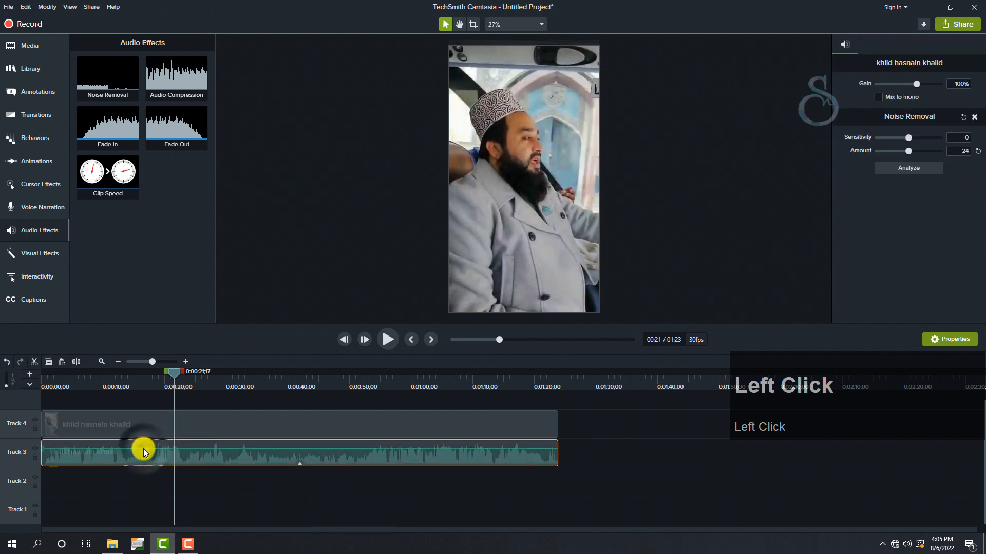
key(ctrl)
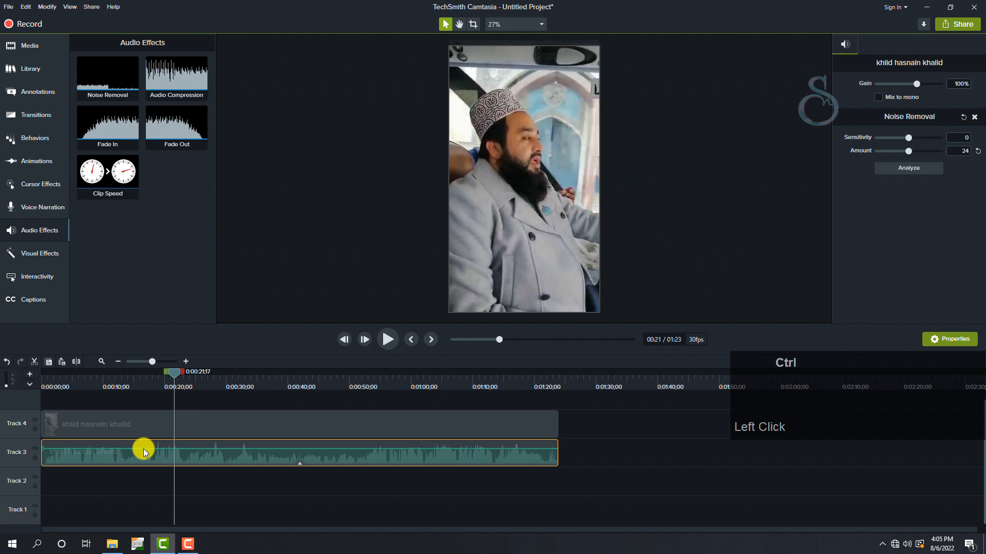
key(ctrl+c)
click(137, 485)
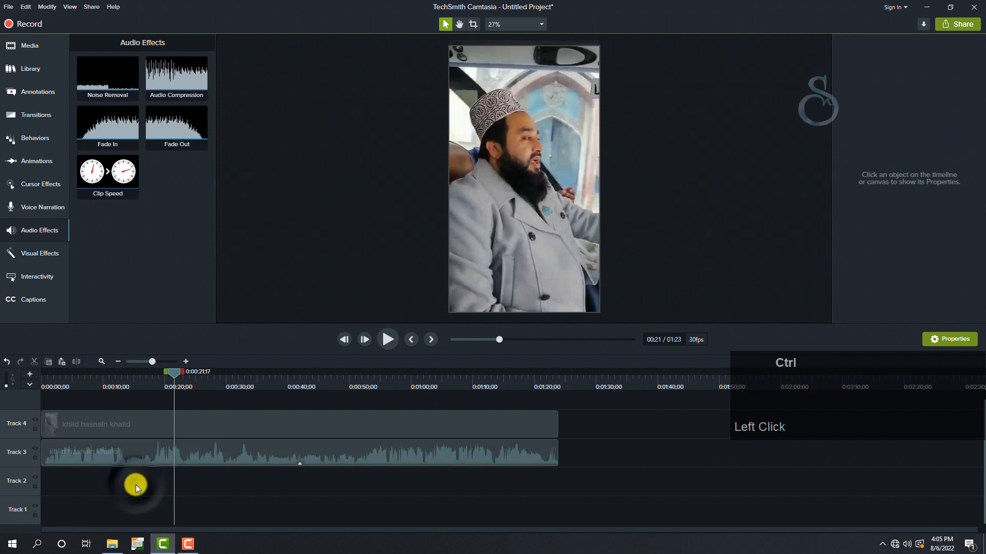
key(ctrl+v)
drag(255, 505, 125, 484)
- Play the two layered audio clips from the start of the timeline to check the echo
click(47, 386)
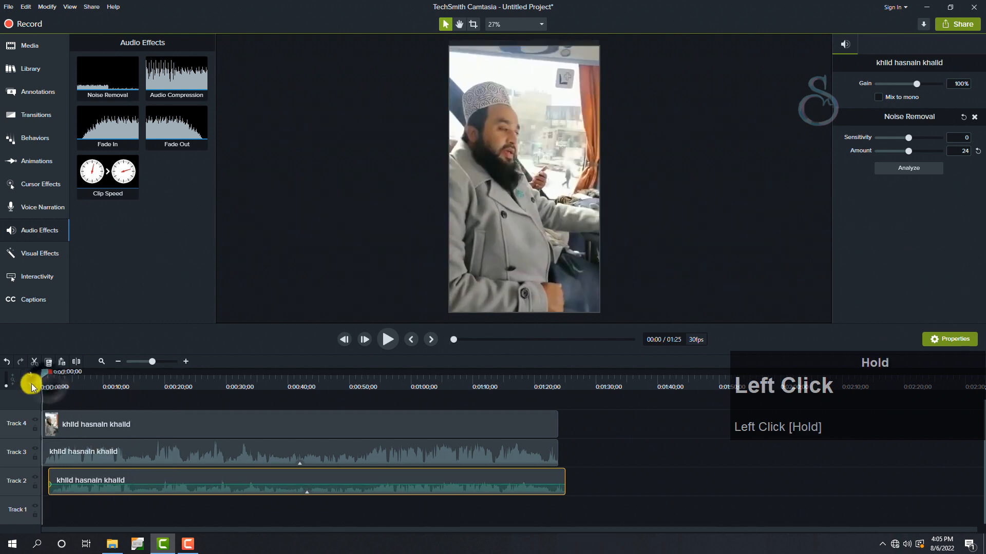
key(space)
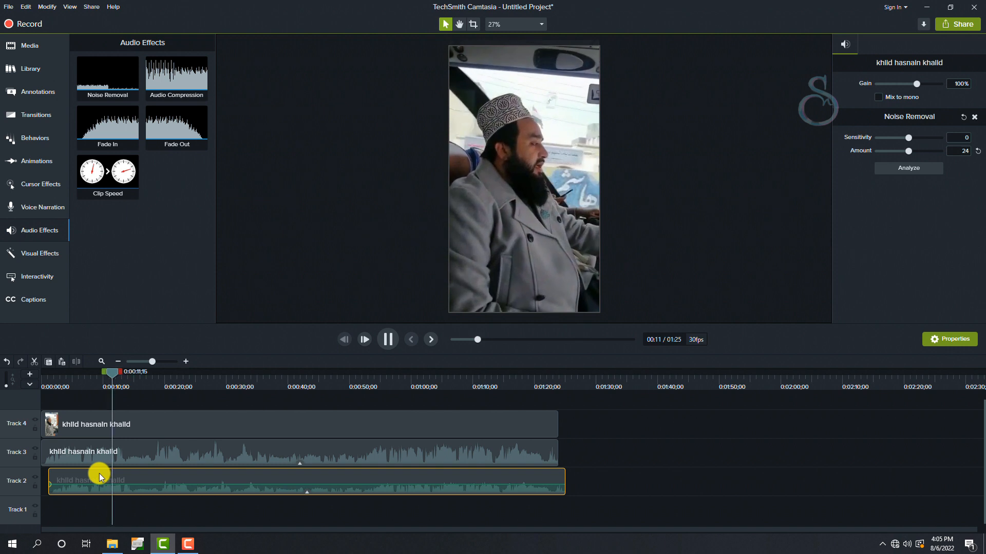
key(space)
- Try shifting the Track 2 audio copy to start at 0:00:01;20 and listen to the combined sound
drag(89, 473, 50, 378)
key(space)
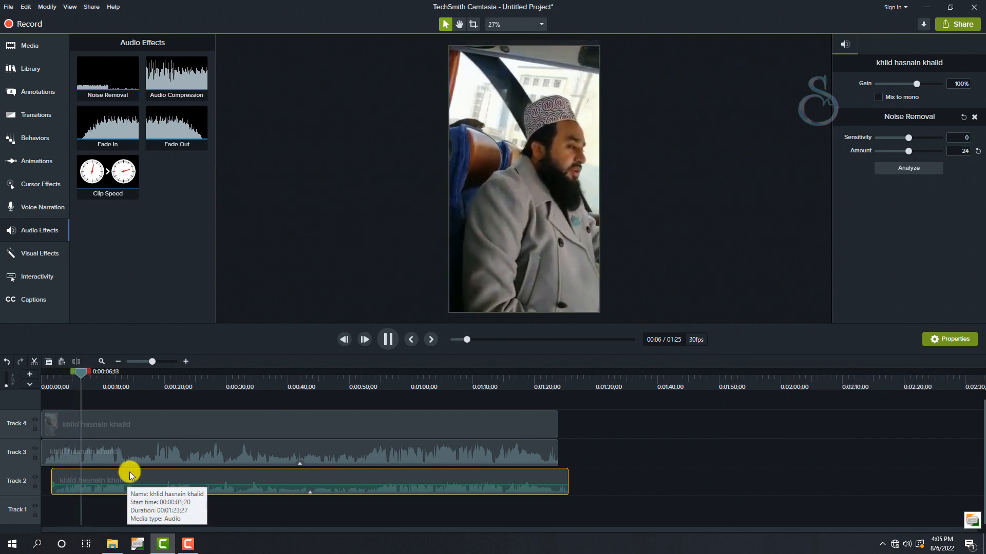
key(space)
- Split the Track 2 audio copy at the video's end, 0:01:23;24, and delete the leftover tail
click(556, 390)
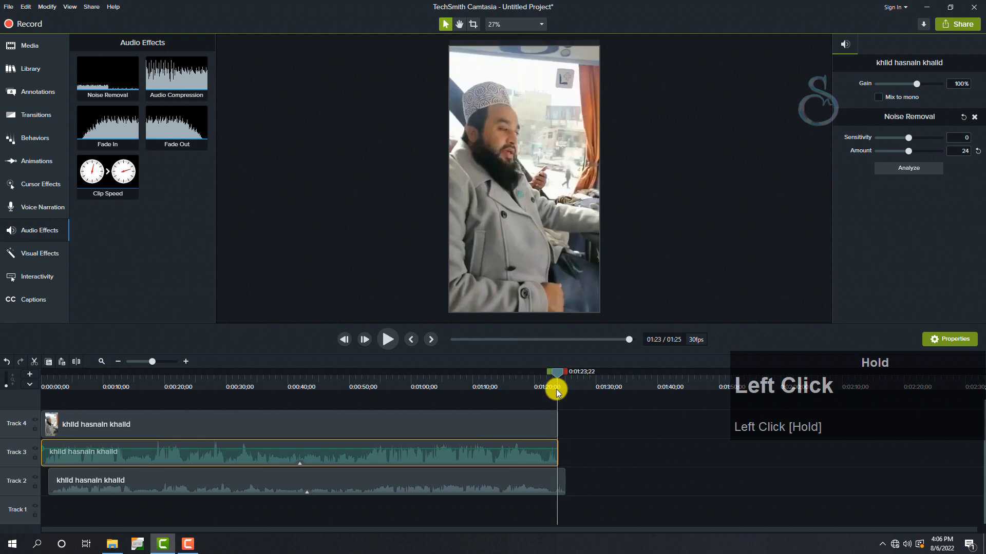
drag(556, 389, 557, 389)
click(549, 482)
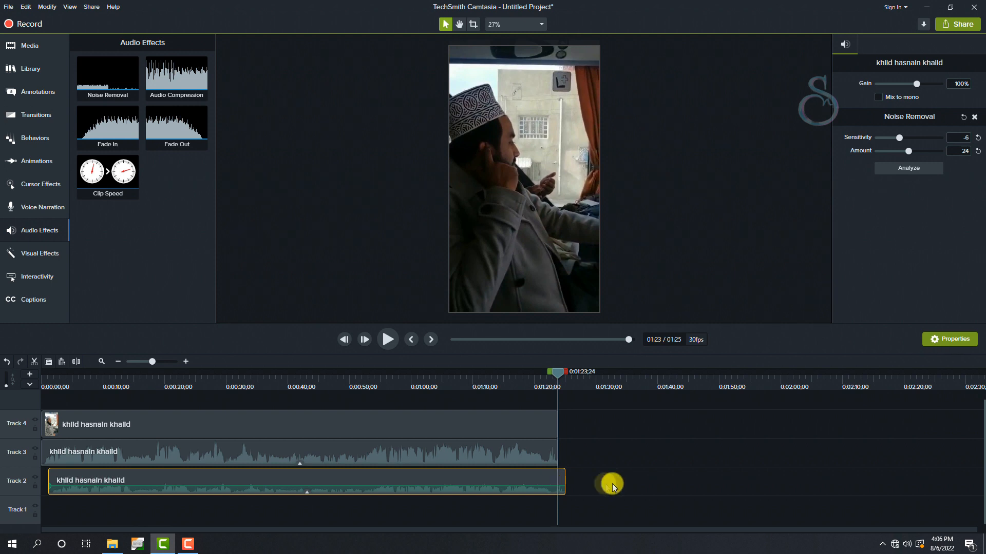
click(191, 479)
key(s)
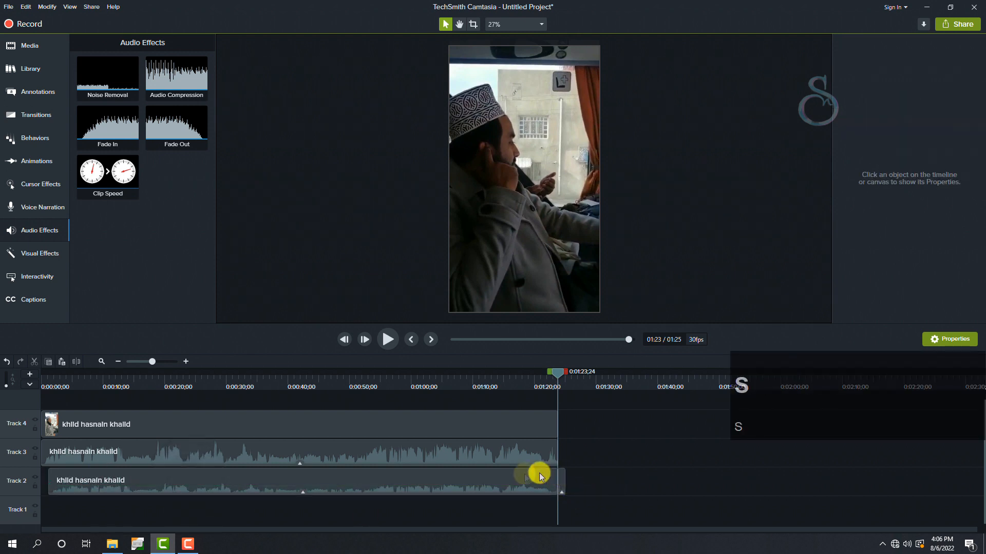
click(519, 380)
drag(578, 508, 560, 482)
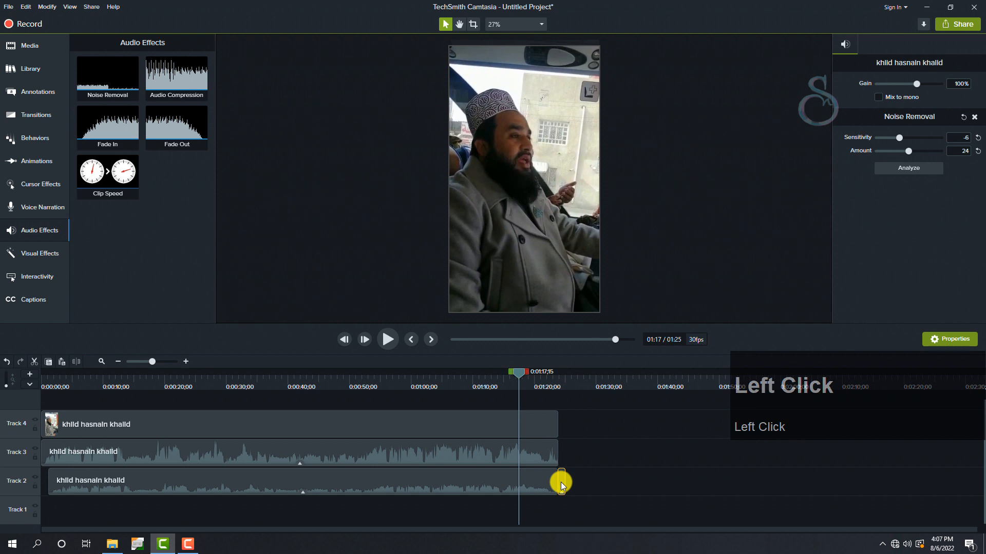
key(Delete)
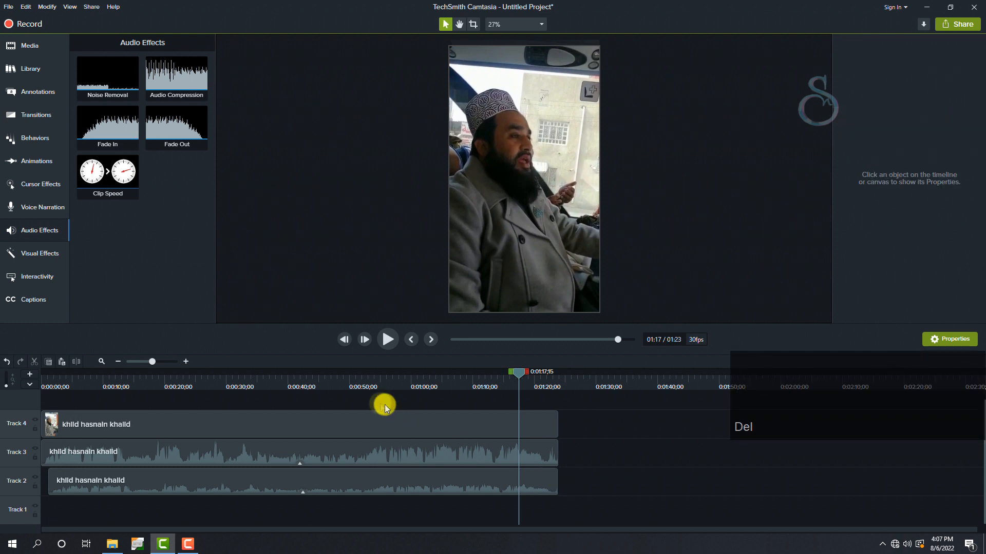
- Import the ahsan logo video from the project folder and place it on a new Track 5 above the main video
right_click(124, 230)
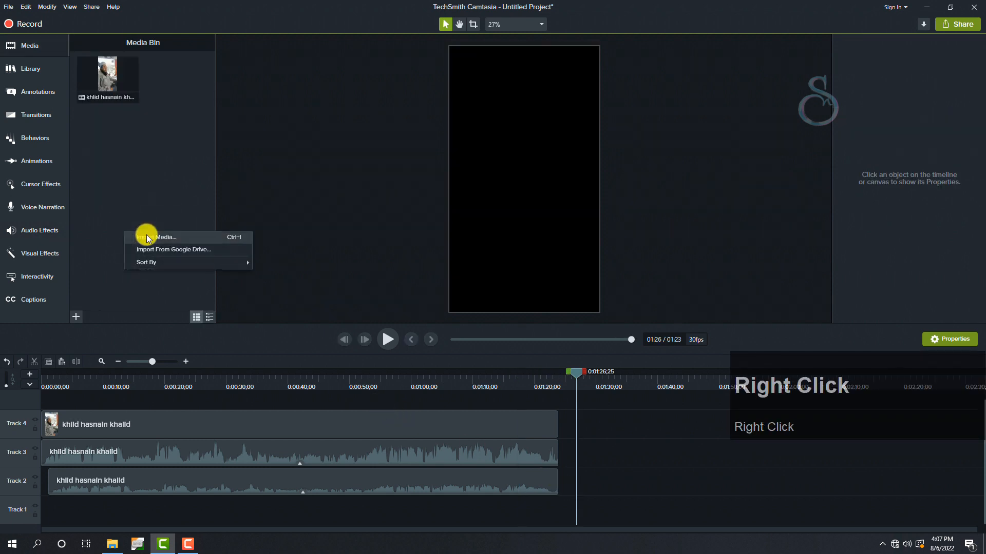
click(146, 237)
click(120, 87)
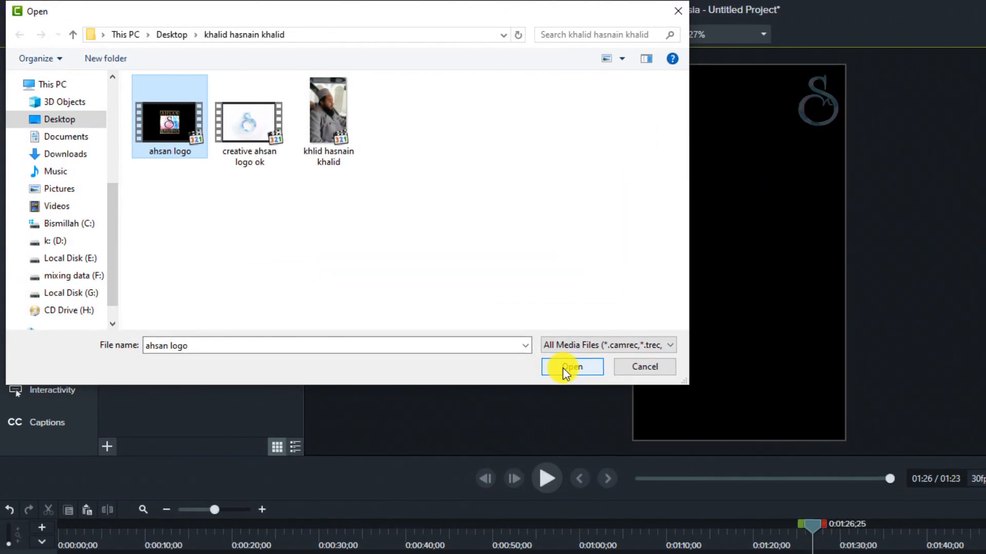
click(563, 368)
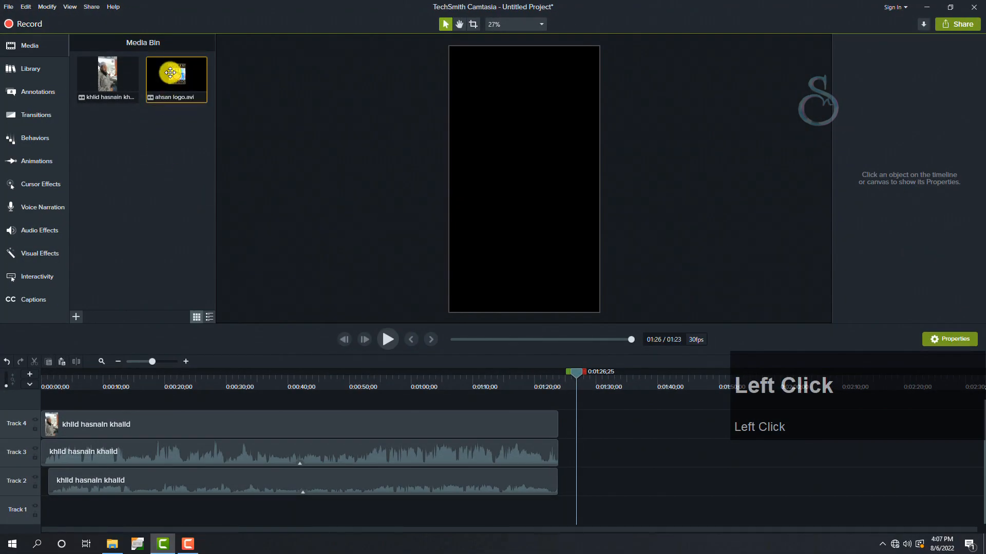
drag(170, 73, 219, 381)
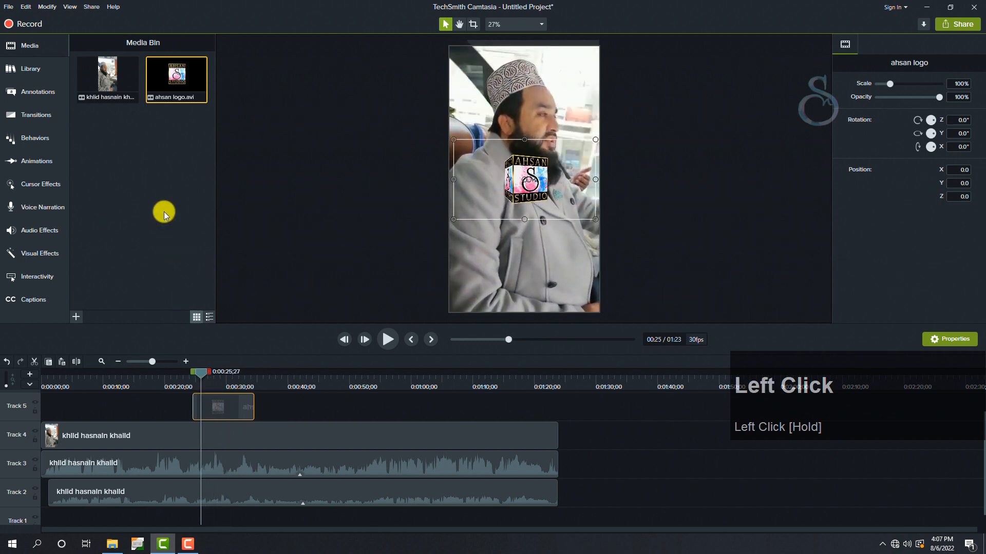
- Scale the logo down to 55.5% and position it in the lower-left corner of the video frame
drag(546, 170, 491, 285)
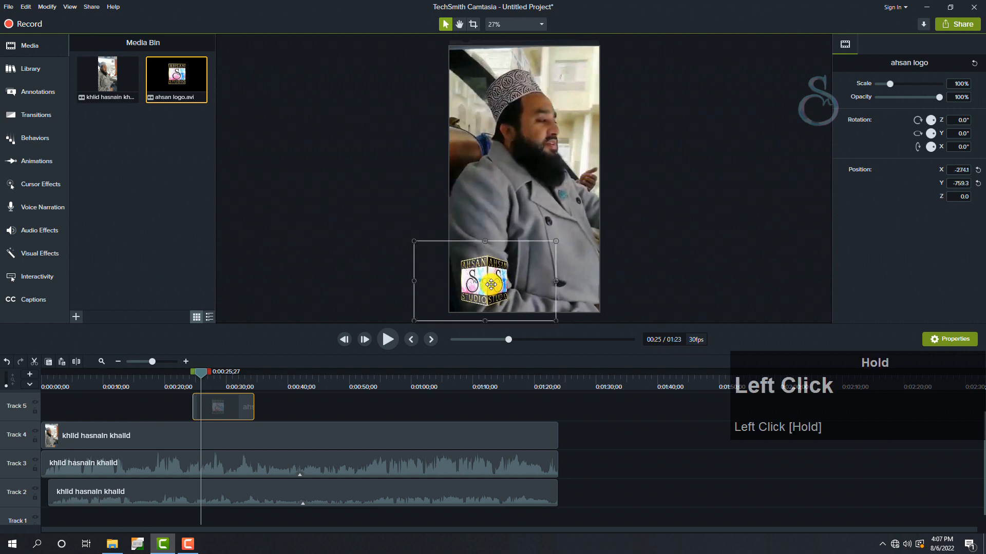
drag(554, 239, 503, 270)
mouse_move(468, 297)
mouse_down()
mouse_move(511, 269)
mouse_move(475, 294)
mouse_up()
- Move the logo clip to the start of the timeline and line up pasted copies back to back on Track 5
drag(230, 409, 102, 383)
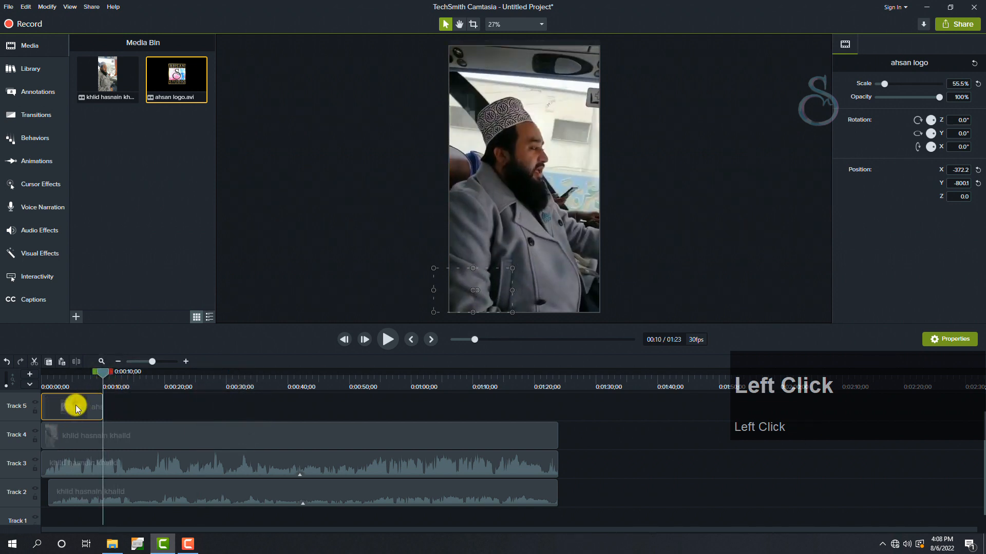
key(ctrl+c)
key(ctrl+v)
drag(143, 517, 181, 382)
key(ctrl+v)
drag(181, 382, 273, 383)
key(ctrl+v)
drag(273, 383, 369, 384)
- Copy a group of logo clips and append it on Track 5 from 0:01:10;00 to run past the video's end
key(ctrl+v)
drag(198, 518, 199, 398)
drag(319, 430, 306, 430)
drag(506, 431, 226, 403)
key(ctrl+c)
drag(550, 373, 472, 384)
key(ctrl+v)
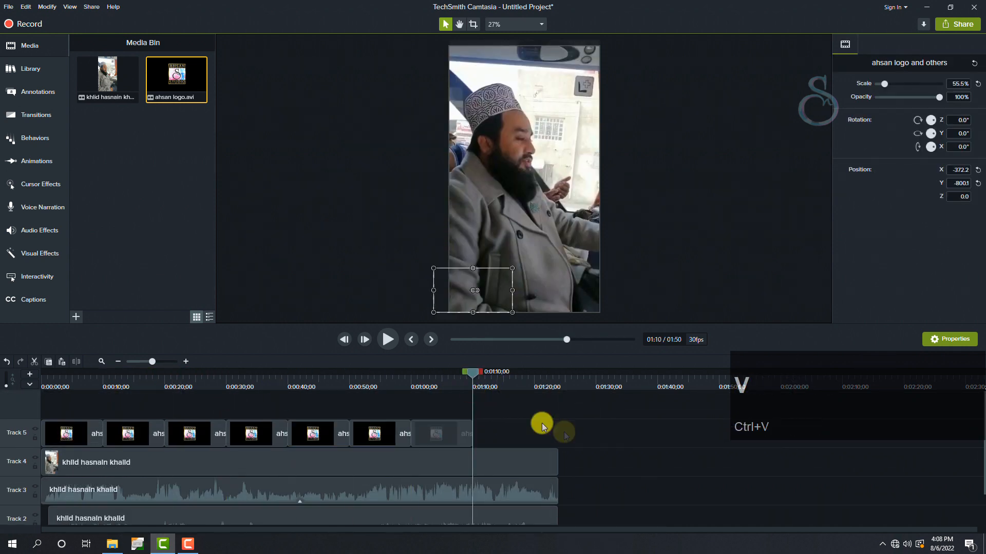
drag(611, 511, 617, 403)
- Split the Track 5 logo clip at the video's end, 0:01:23;25, and delete all logo pieces beyond it
drag(565, 383, 558, 383)
key(s)
click(571, 399)
key(Delete)
drag(695, 430, 623, 399)
key(Delete)
drag(983, 473, 981, 431)
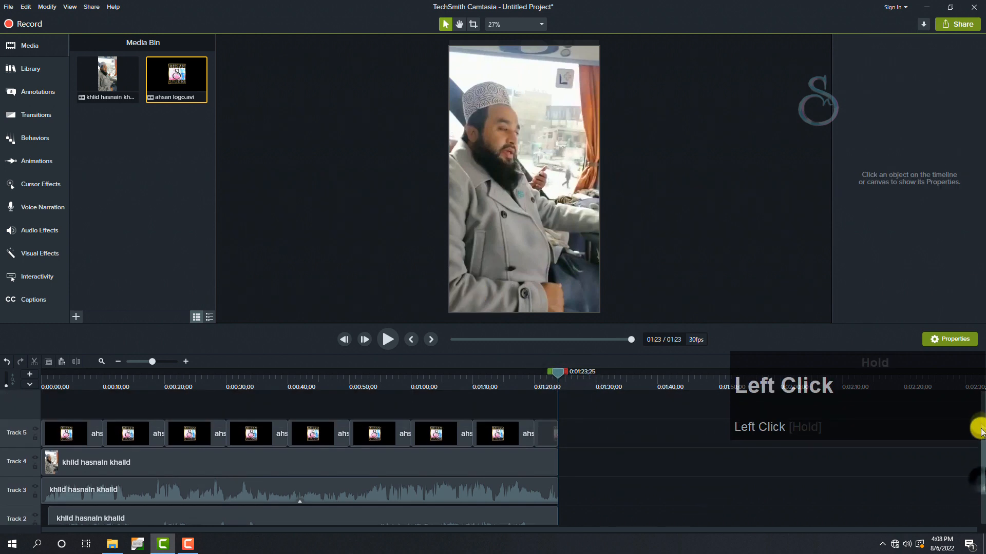
- Play the video from the start to check the repeating corner logo, and return the playhead to 0:00:00;00
drag(91, 388, 41, 377)
key(space)
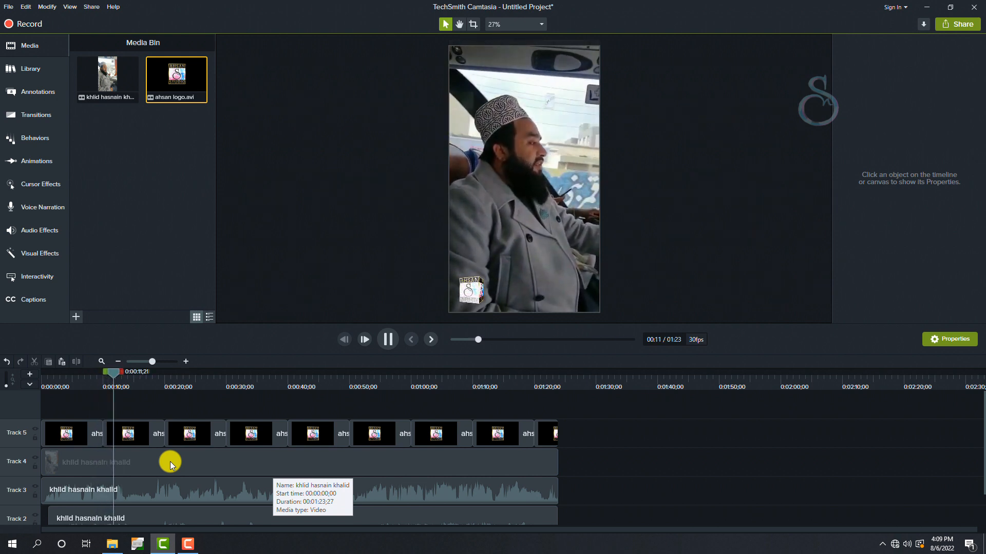
key(space)
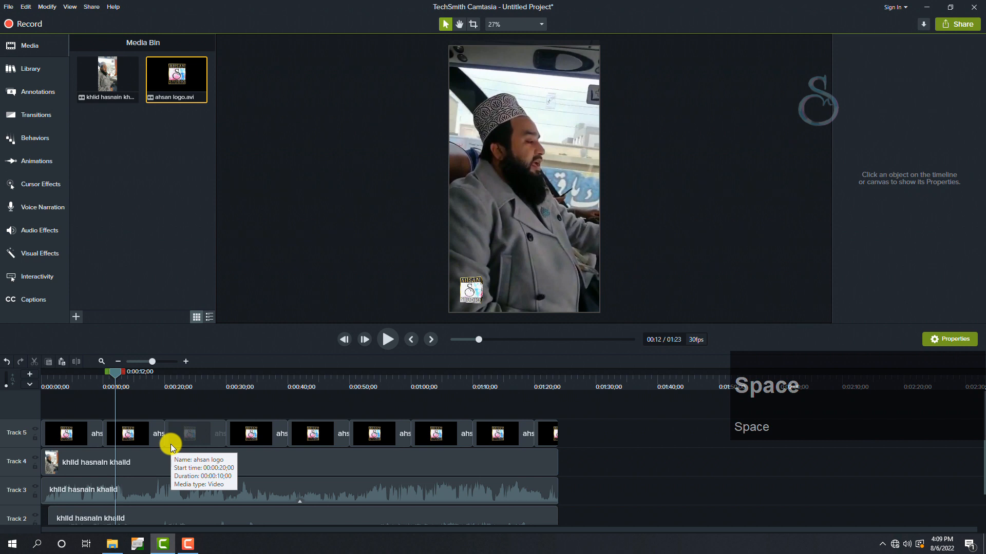
drag(114, 371, 17, 374)
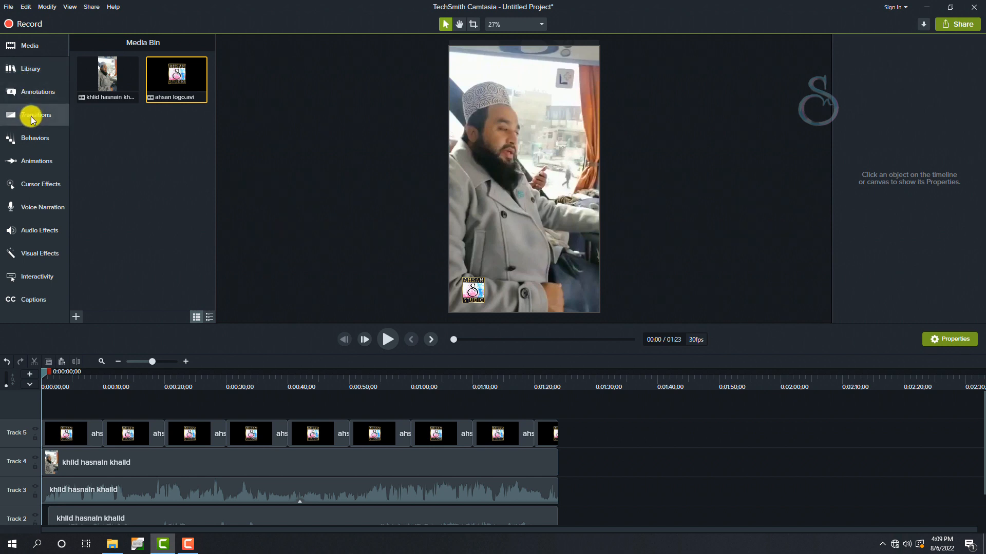
- Add the State intro from the Camtasia 2019 library to a new Track 6 near the start of the timeline
click(31, 68)
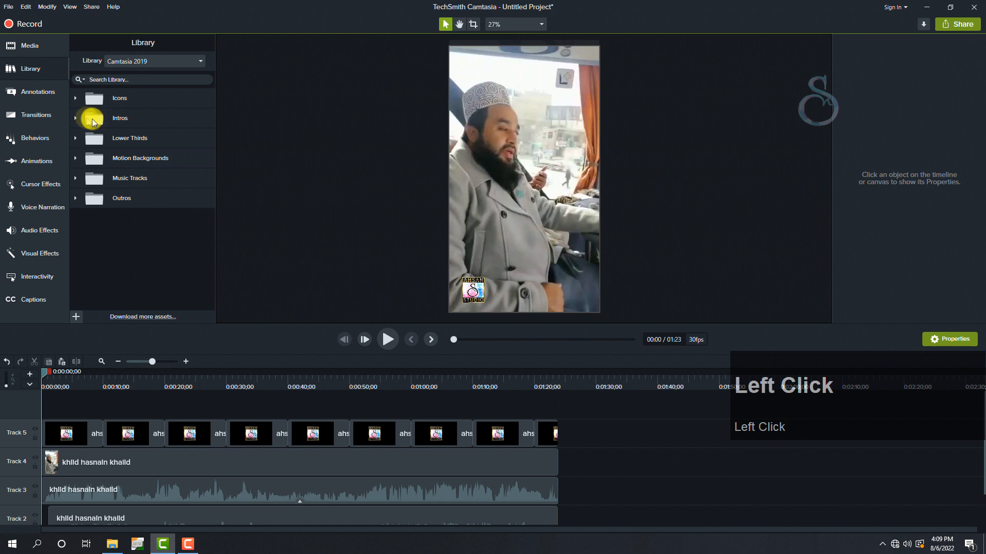
click(109, 118)
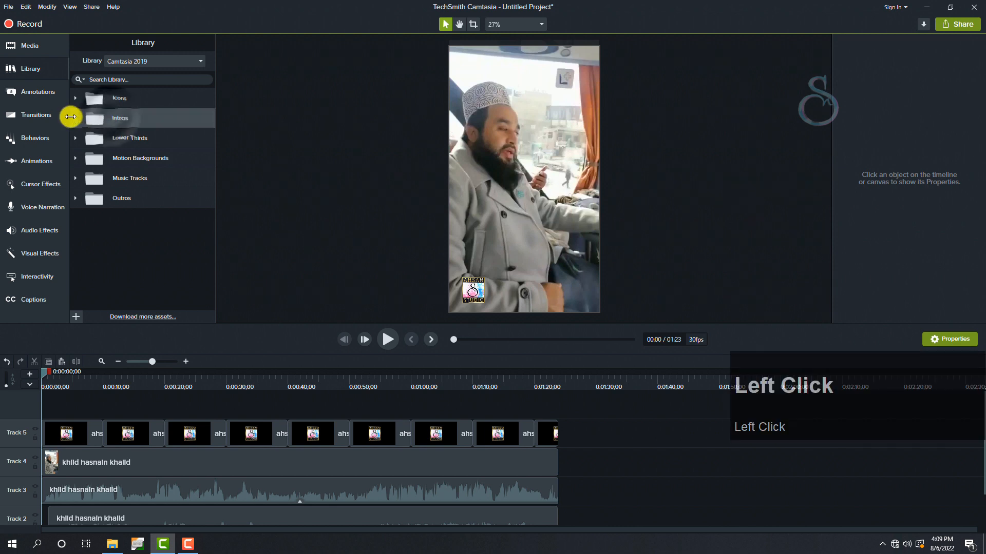
drag(211, 146, 82, 402)
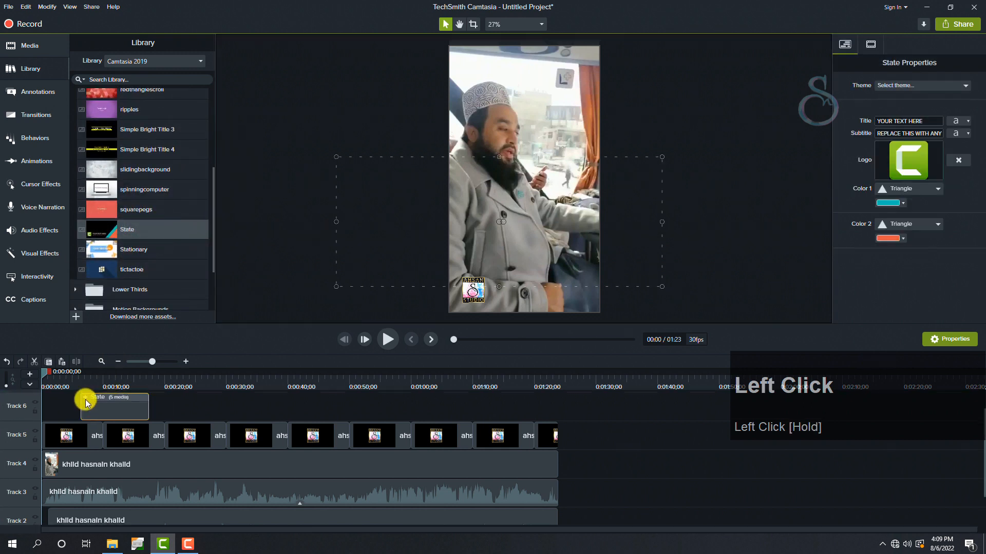
- Resize the State intro at 0:00:12;15 and position it over the lower part of the video frame
click(119, 380)
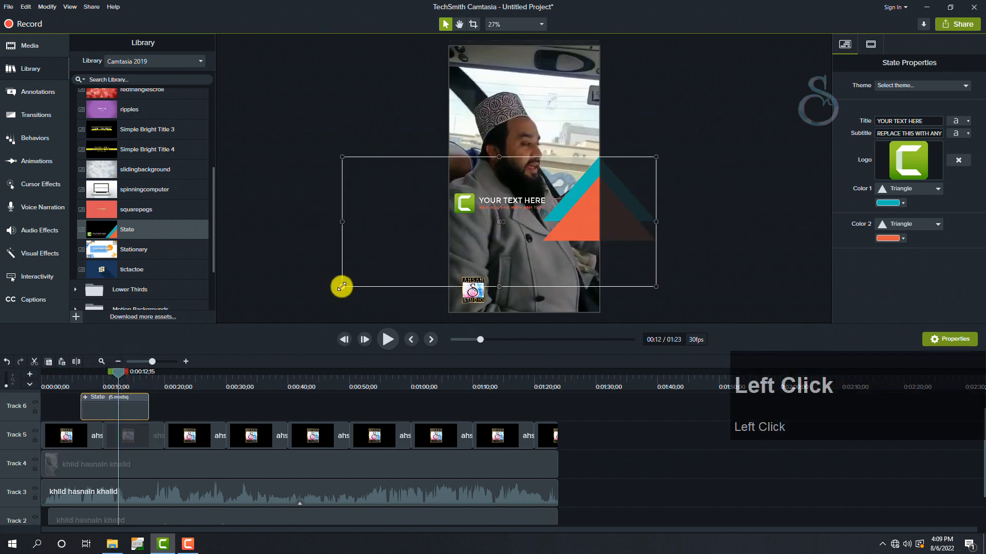
drag(342, 286, 478, 213)
drag(566, 181, 544, 291)
drag(455, 269, 330, 210)
drag(452, 264, 474, 289)
- Delete the placeholder Camtasia logo from inside the State intro
double_click(463, 283)
key(Delete)
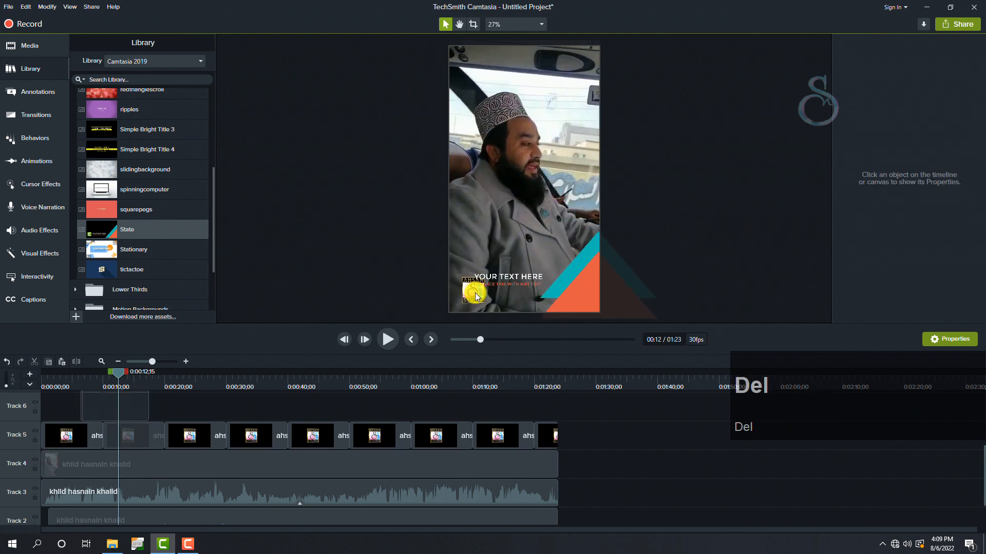
click(475, 293)
- Move the intro's title text to the top of the frame and its subtitle up from the lower edge
drag(528, 276, 525, 57)
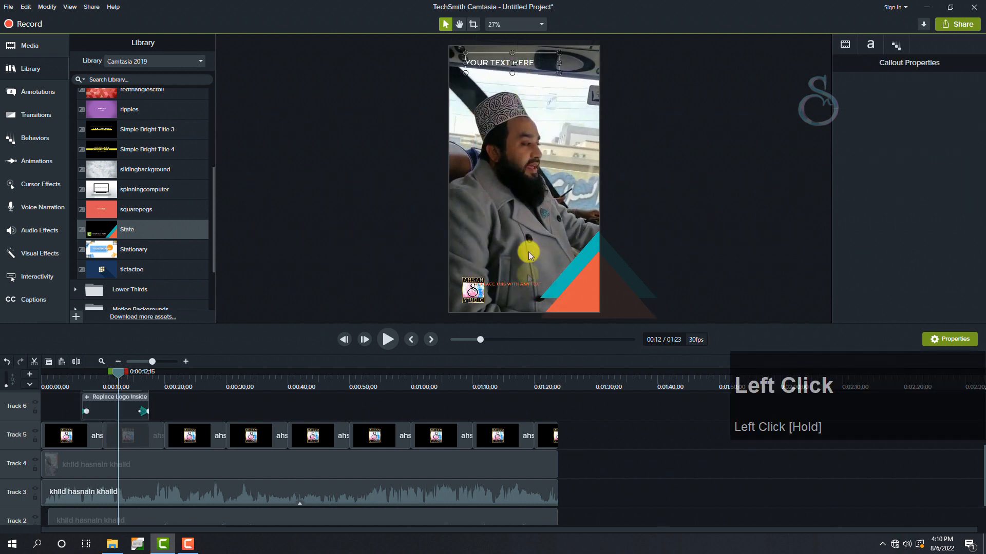
click(523, 286)
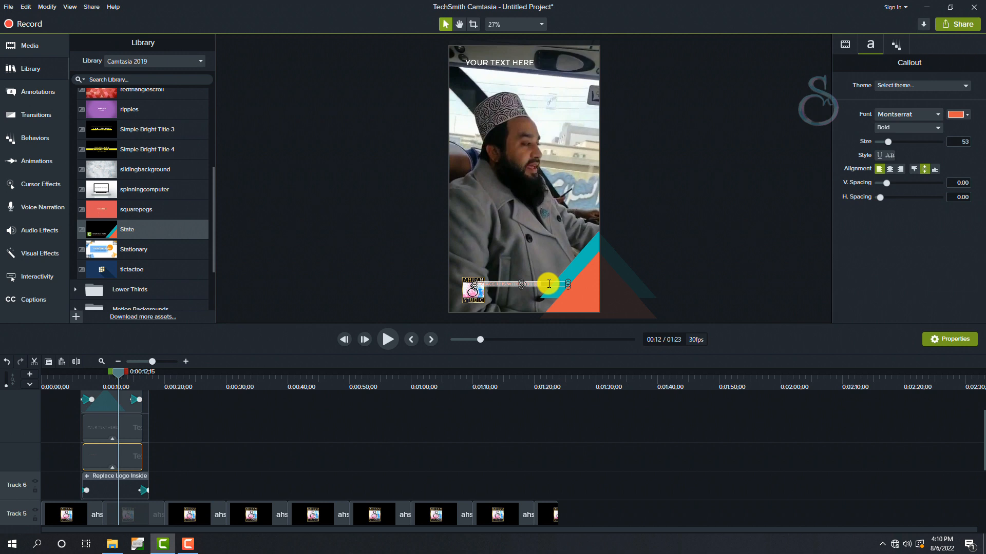
click(546, 298)
click(528, 282)
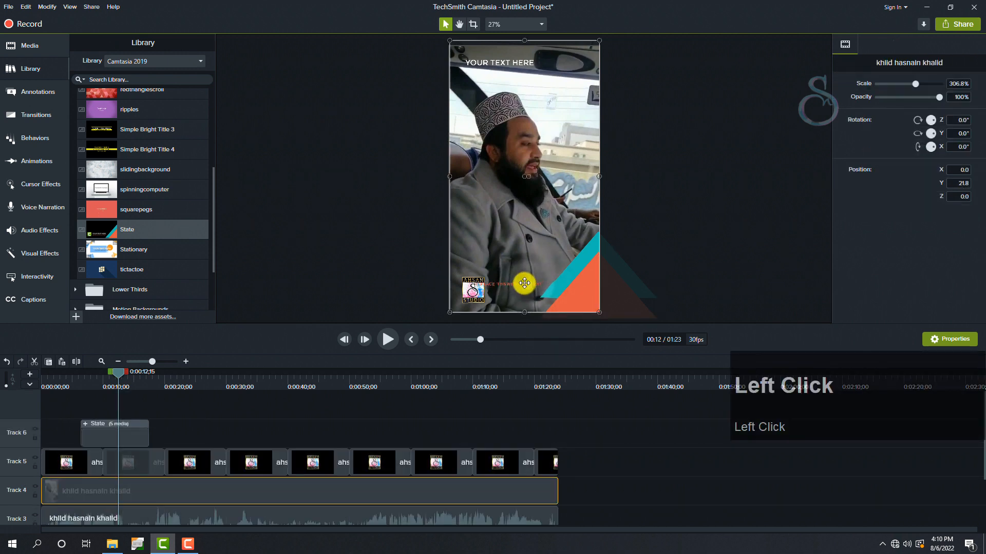
drag(524, 283, 536, 177)
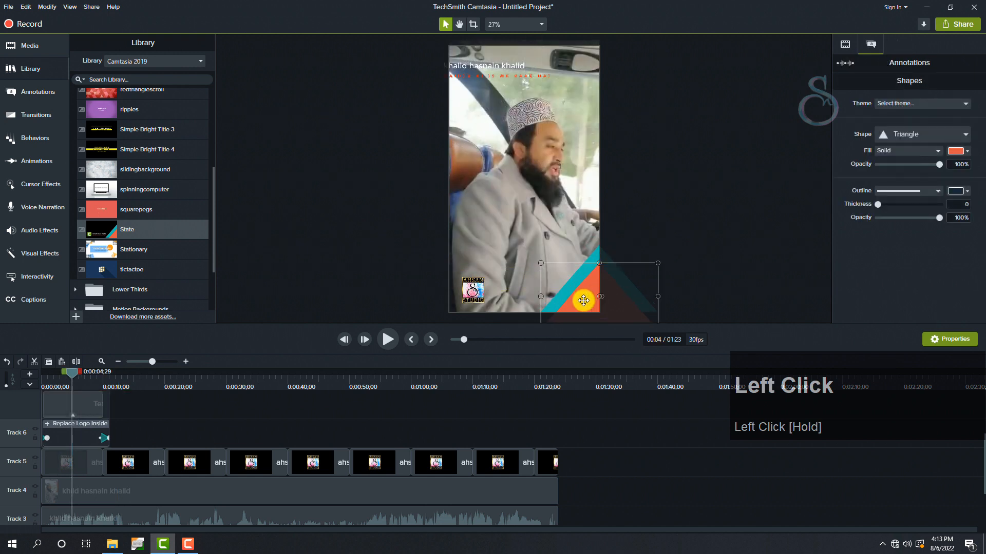
- Change the fill of the intro's orange triangle to light blue #46CCE4
click(968, 152)
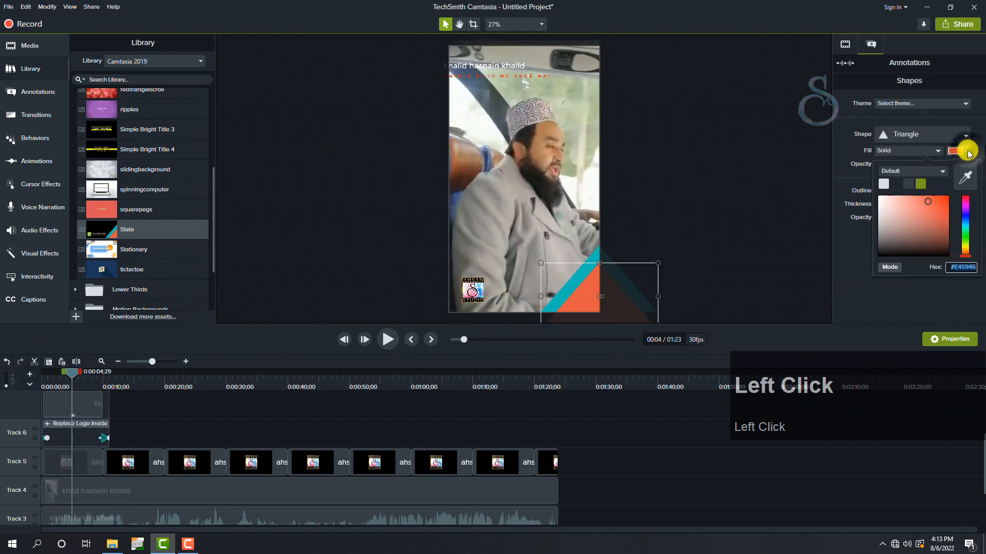
drag(969, 212, 969, 228)
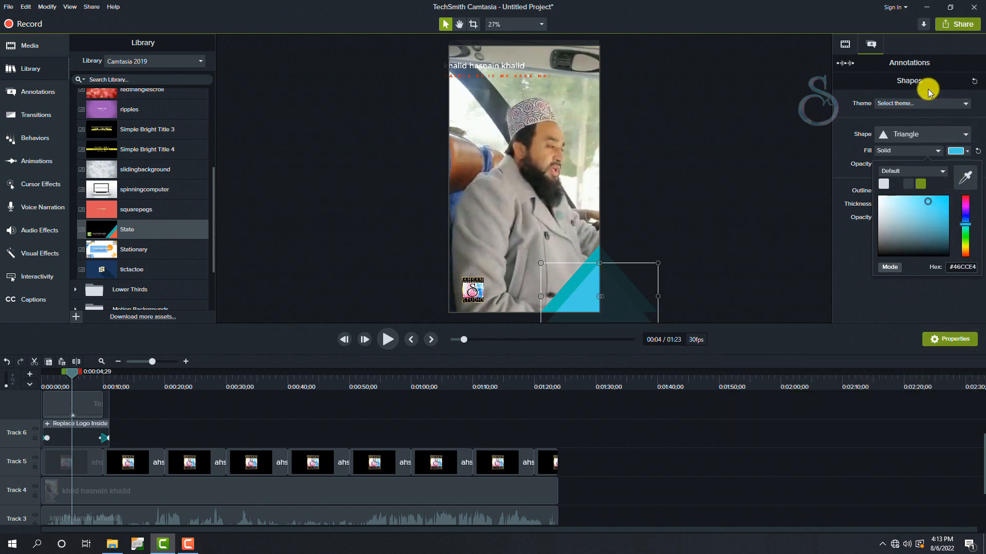
click(848, 256)
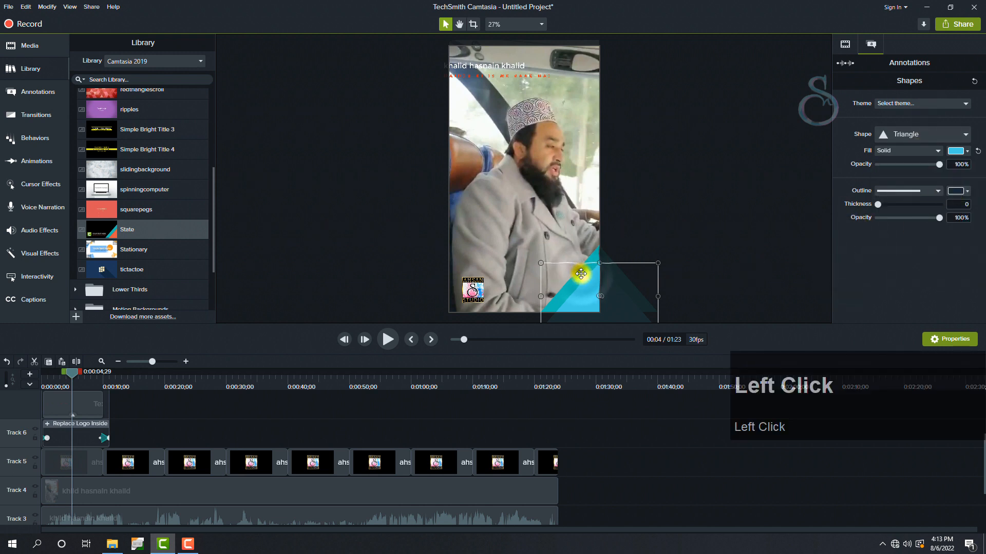
- Change the fill of the intro's teal triangle to pink #E78DF7
right_click(583, 276)
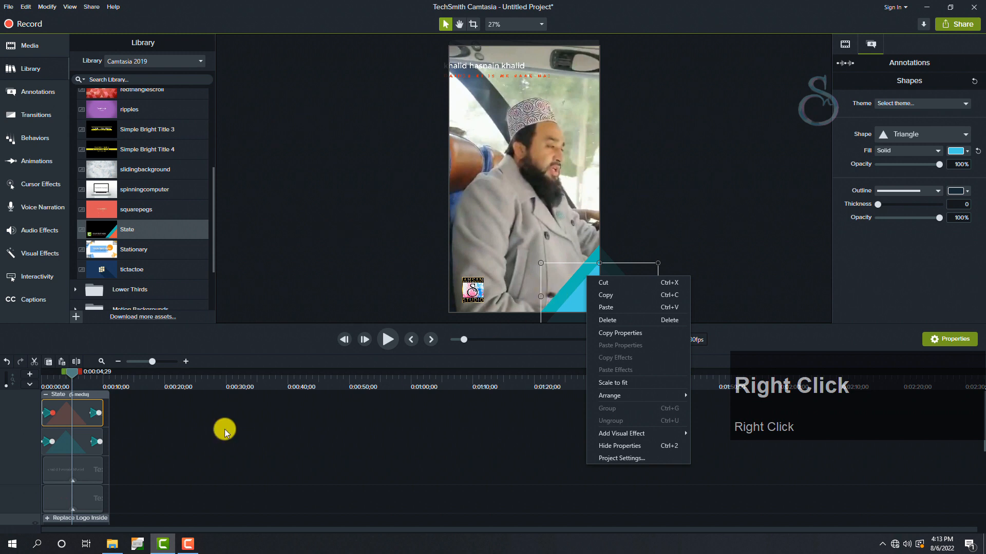
click(73, 444)
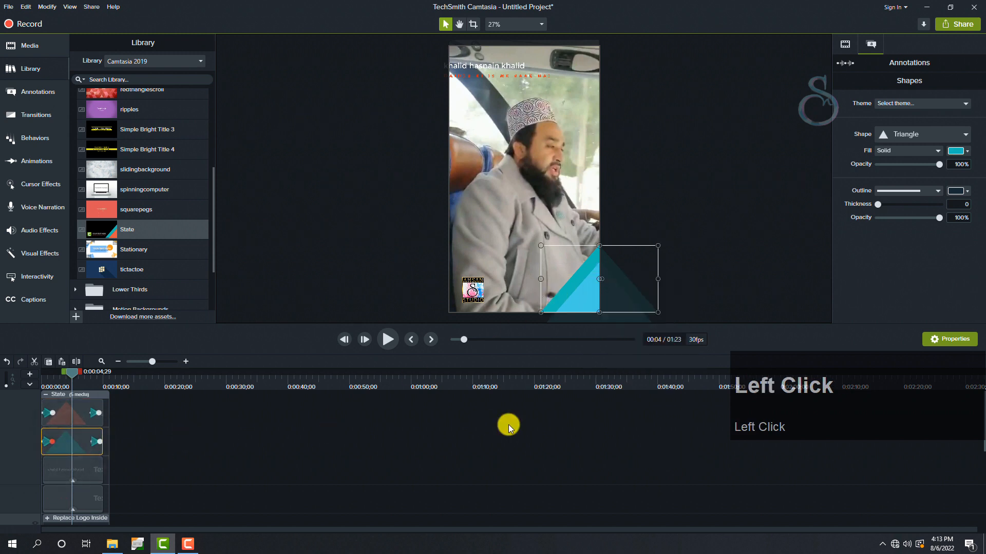
click(965, 152)
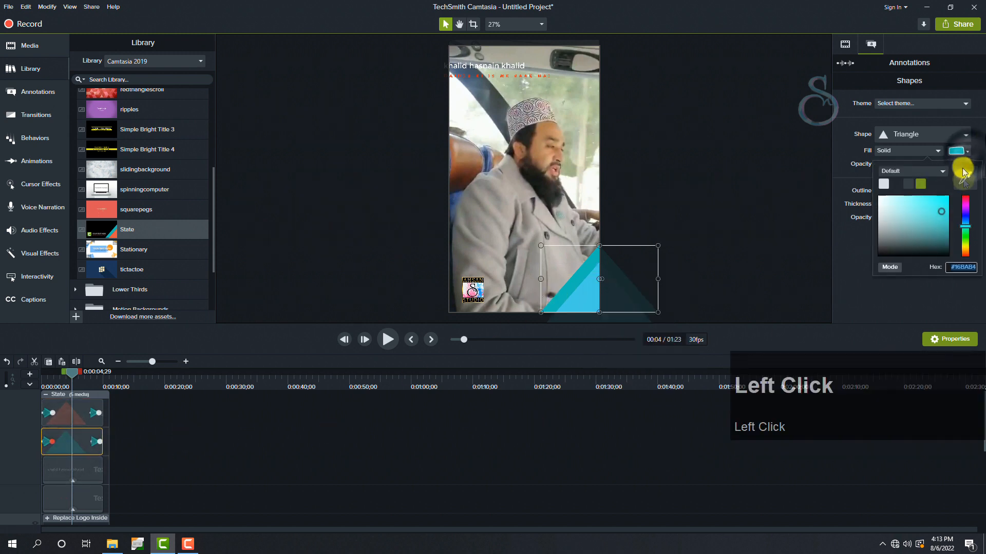
click(966, 223)
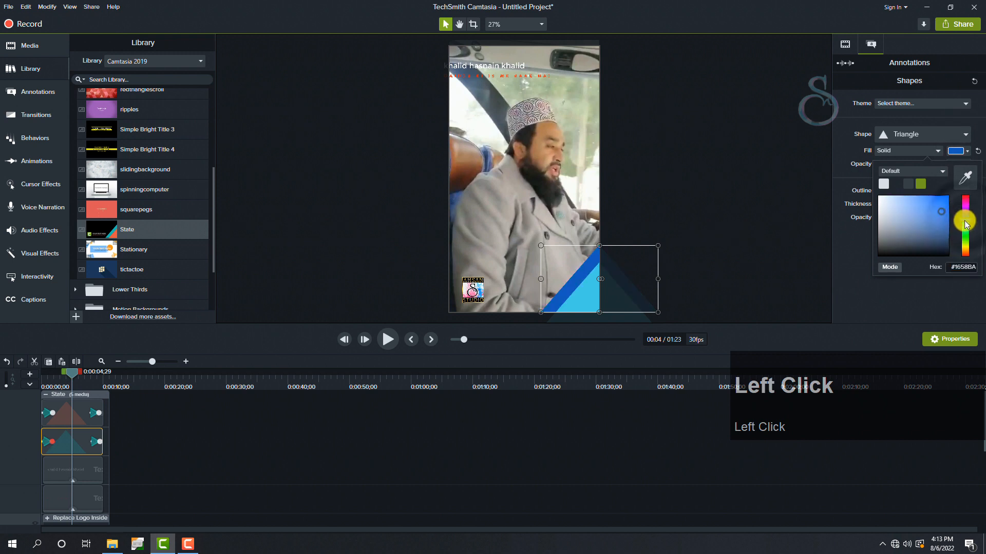
drag(934, 208, 908, 201)
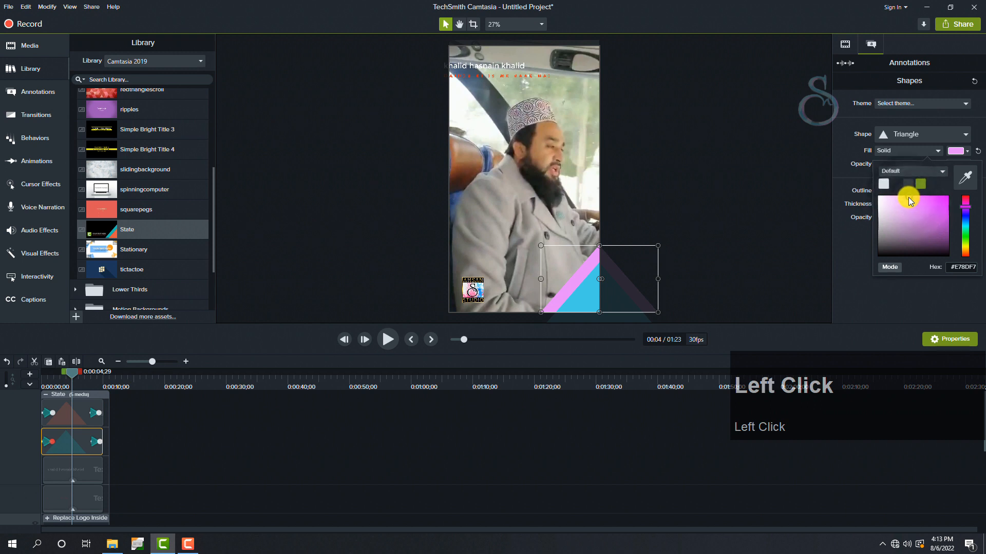
click(839, 307)
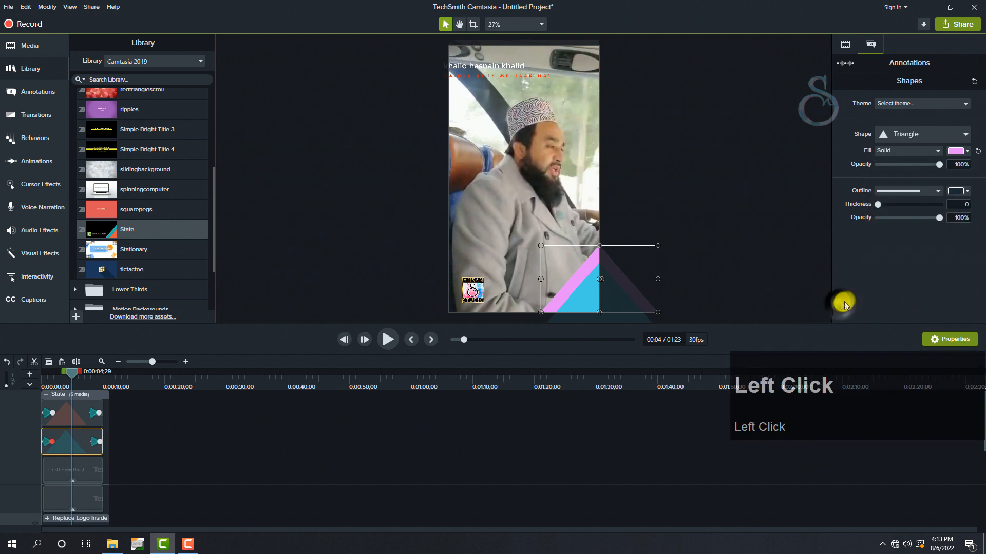
- Change the font of the State intro's subtitle to AR JULIAN
click(168, 415)
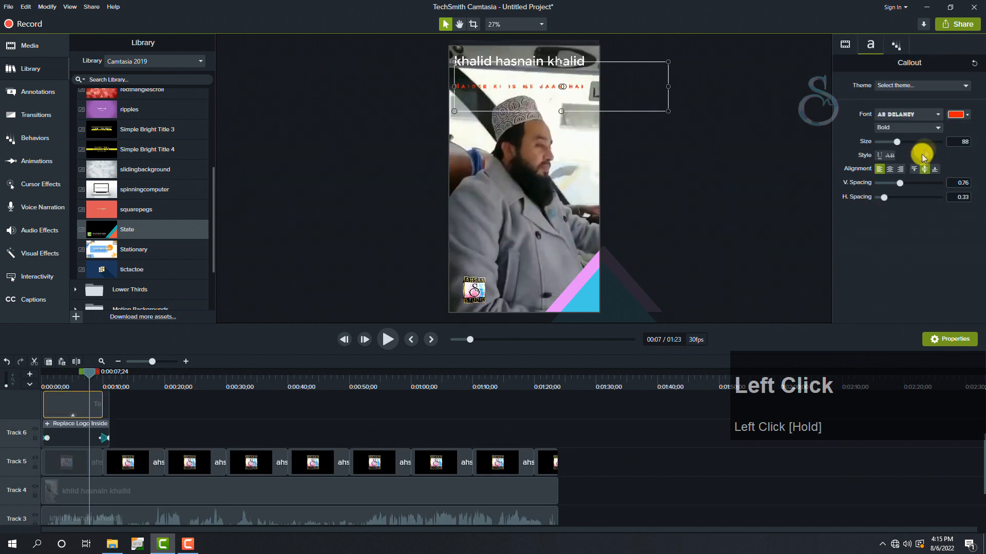
click(937, 116)
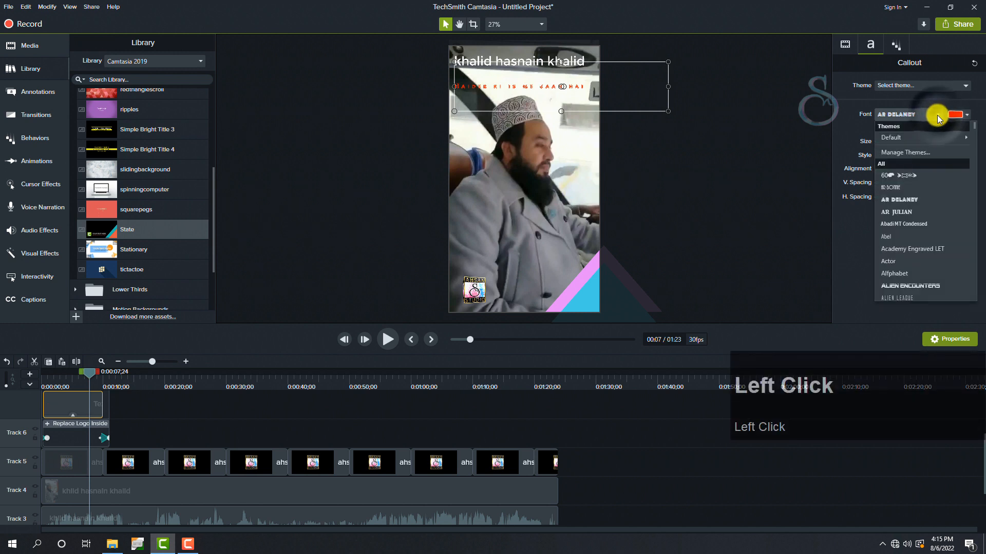
click(907, 211)
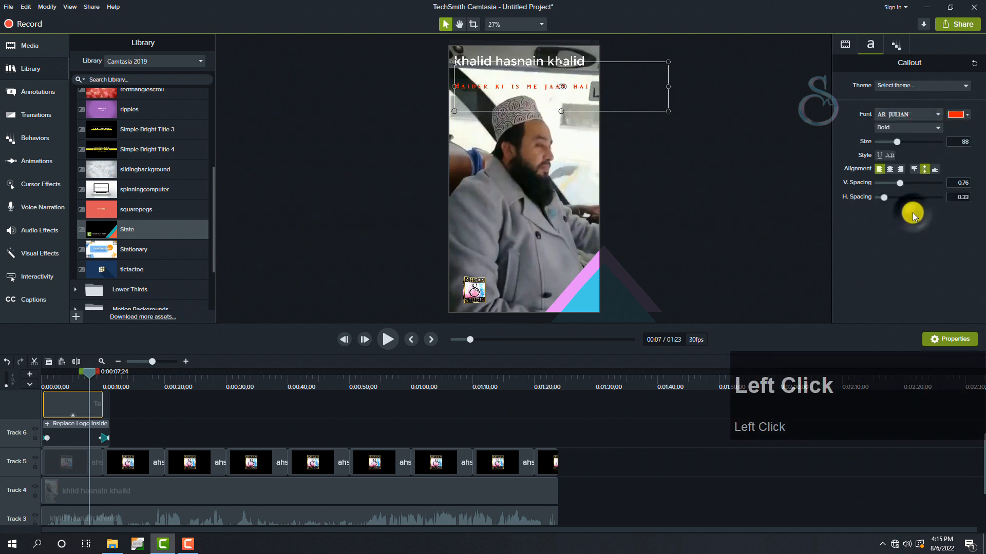
click(698, 152)
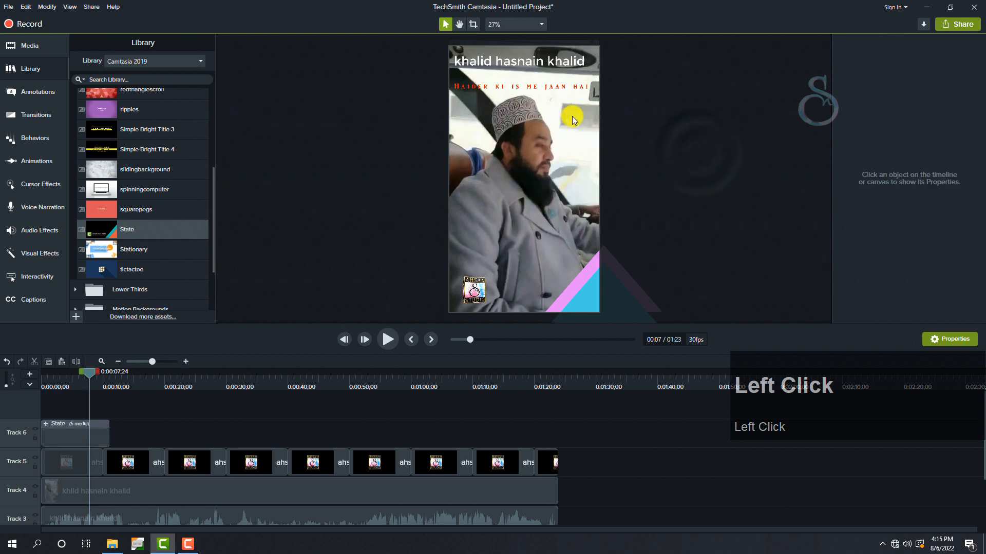
- Move the intro's subtitle up so it sits directly beneath the title text
mouse_move(547, 90)
mouse_down()
mouse_move(546, 81)
mouse_move(552, 96)
mouse_up()
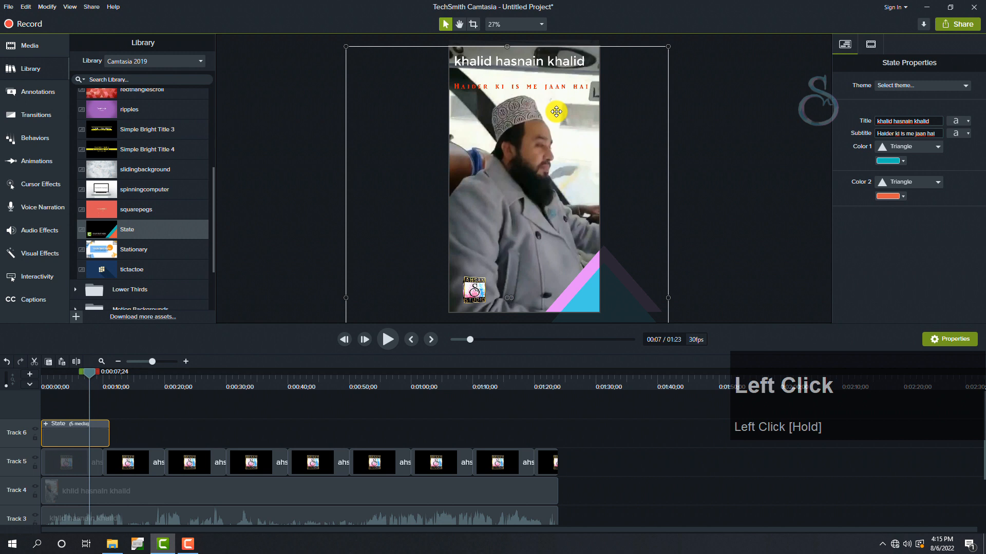
click(682, 108)
click(569, 86)
drag(570, 87, 570, 76)
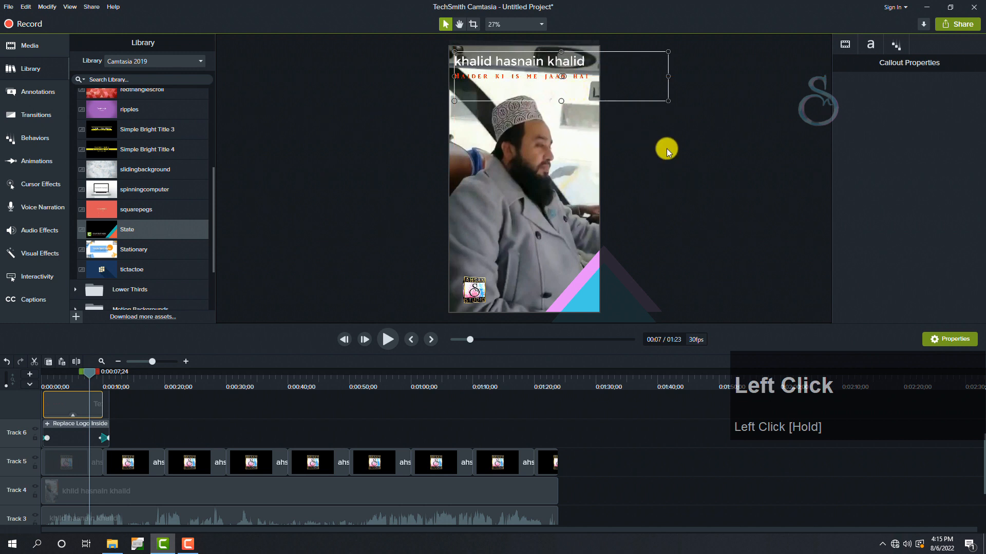
click(667, 149)
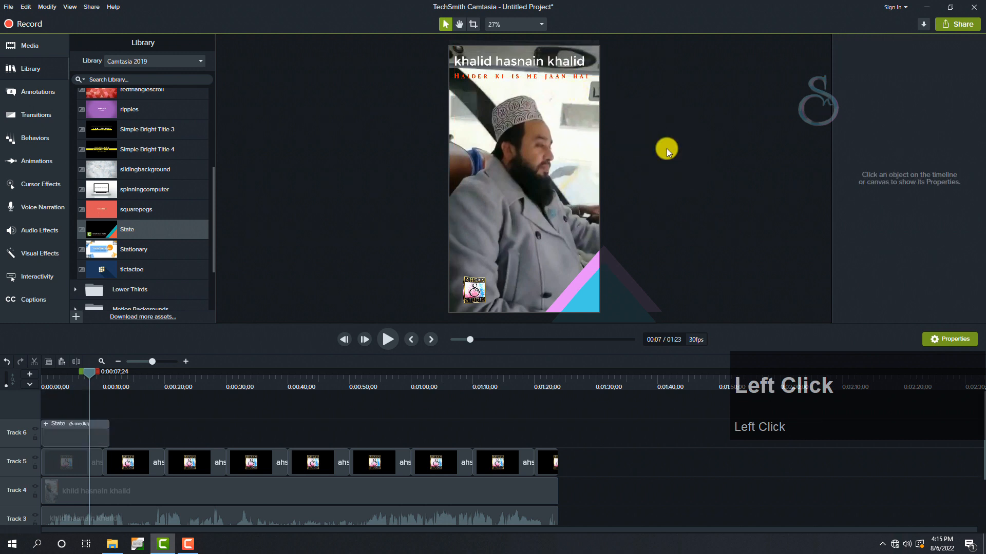
- Set up a local file export with custom production settings, AVI format, 30 fps and the current 1080x1920 video size
click(561, 378)
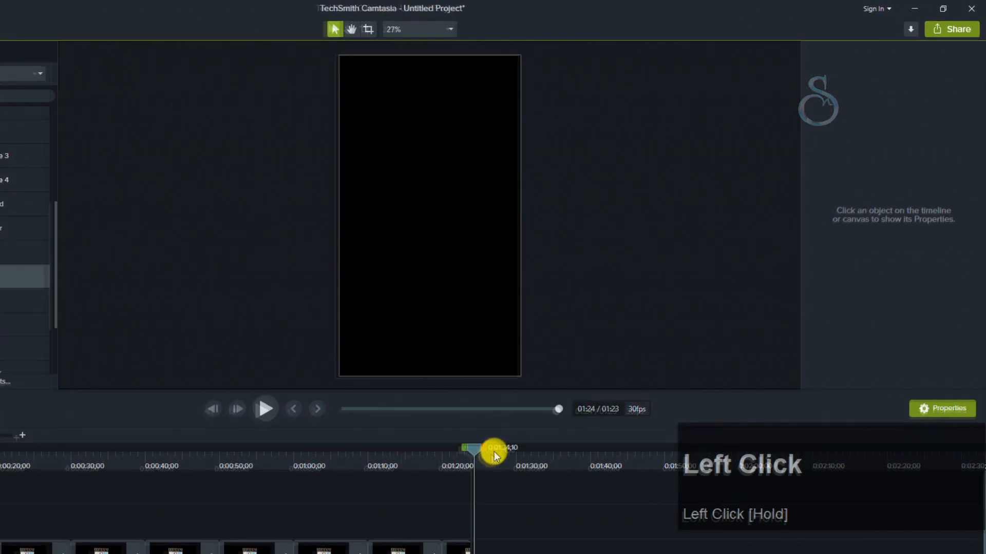
click(956, 28)
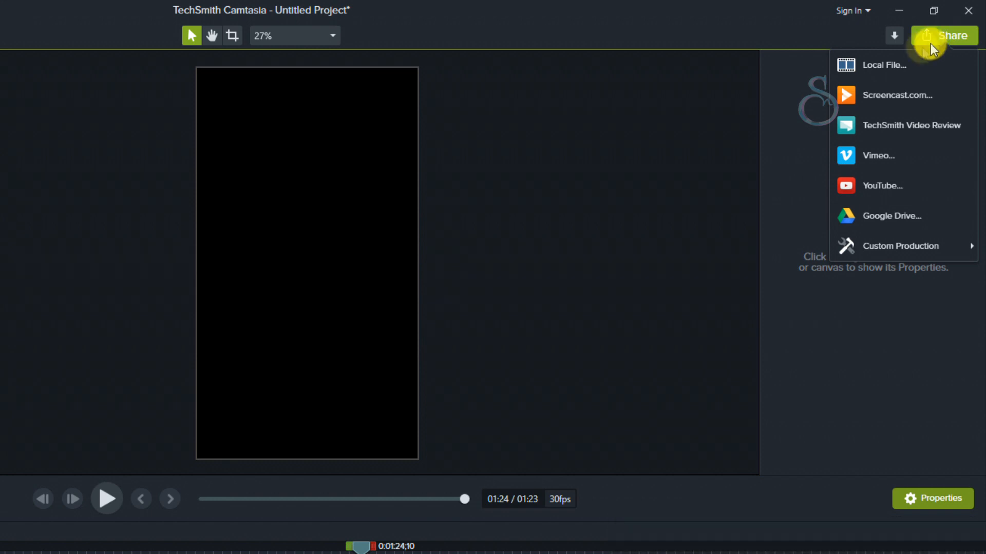
click(898, 58)
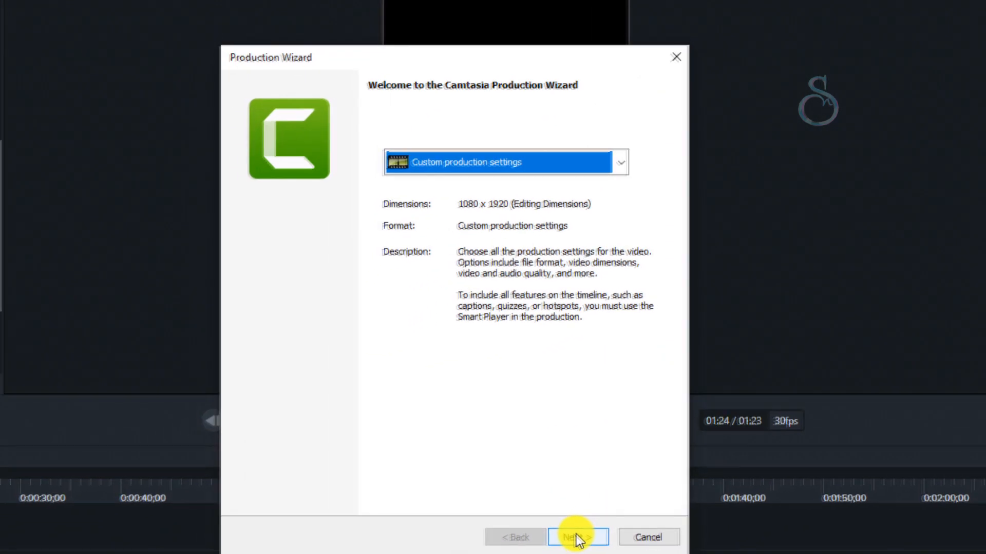
click(578, 537)
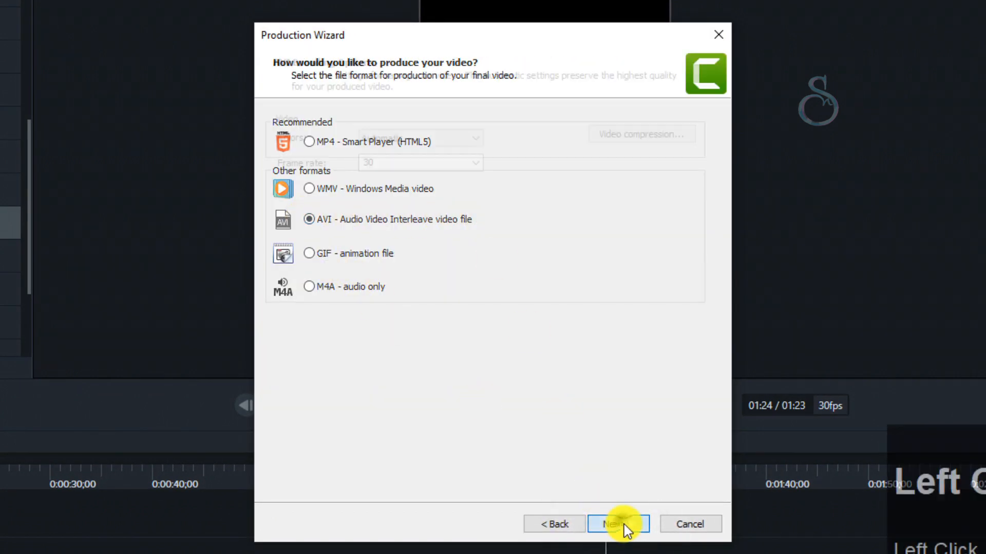
click(623, 526)
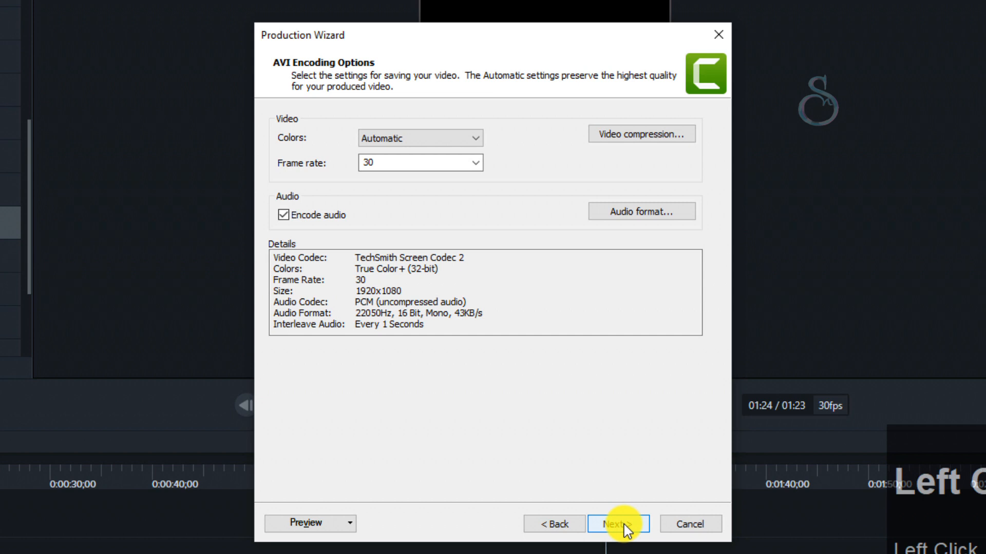
click(624, 526)
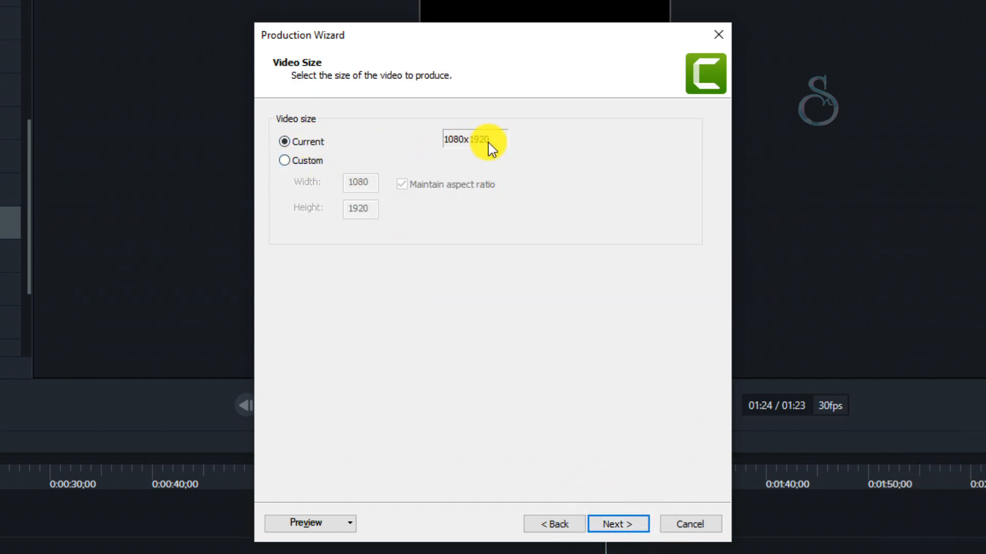
click(620, 525)
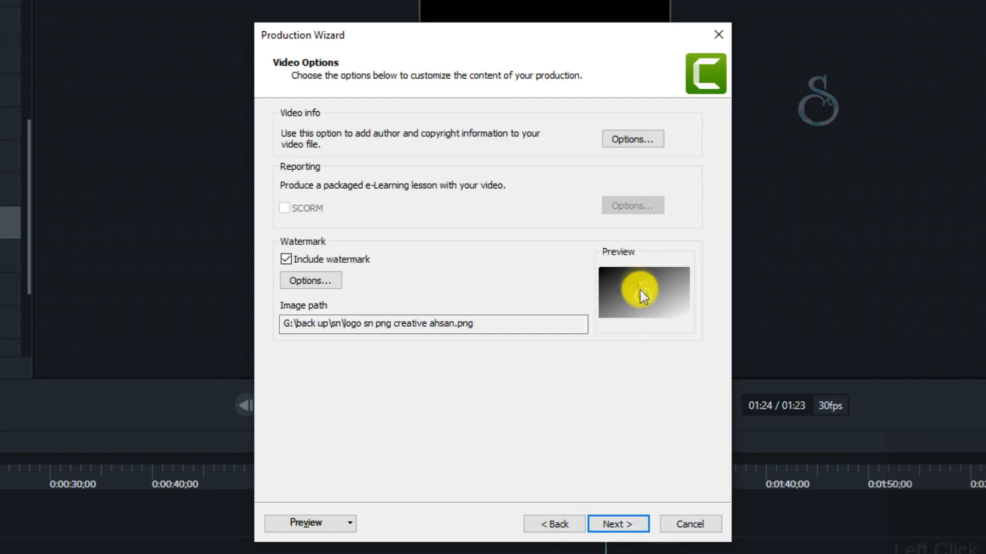
- Position the logo watermark in the upper-right corner of the exported video and accept the video options
click(321, 283)
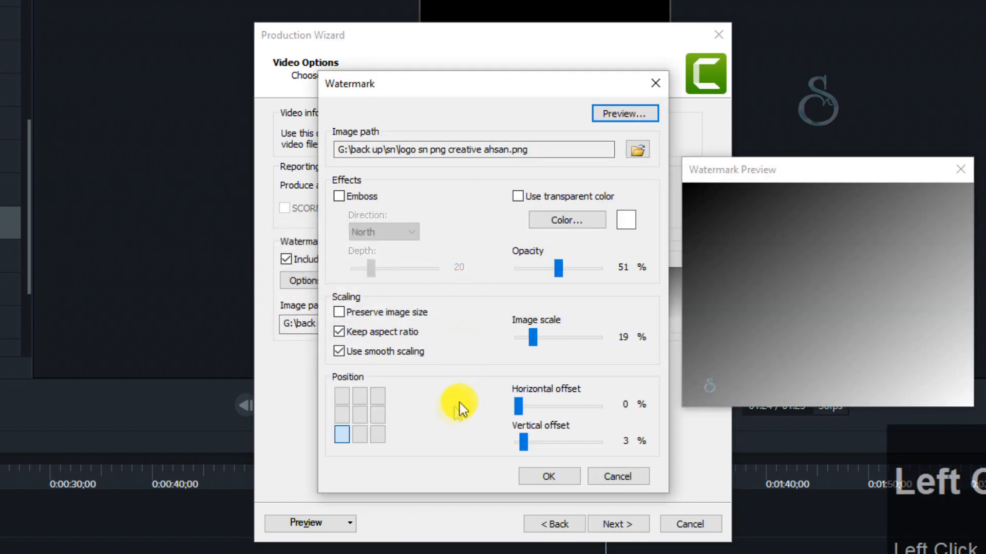
click(374, 399)
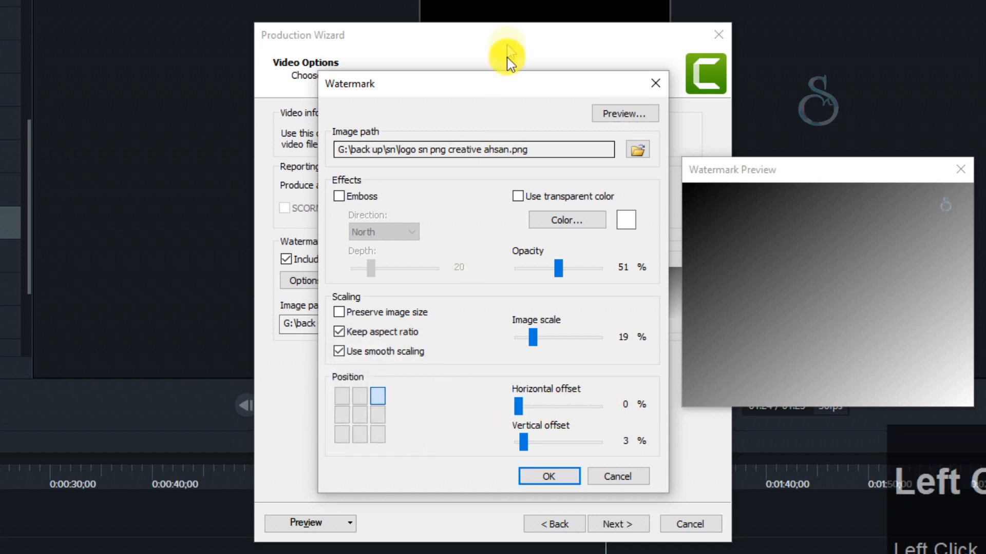
drag(519, 95, 245, 31)
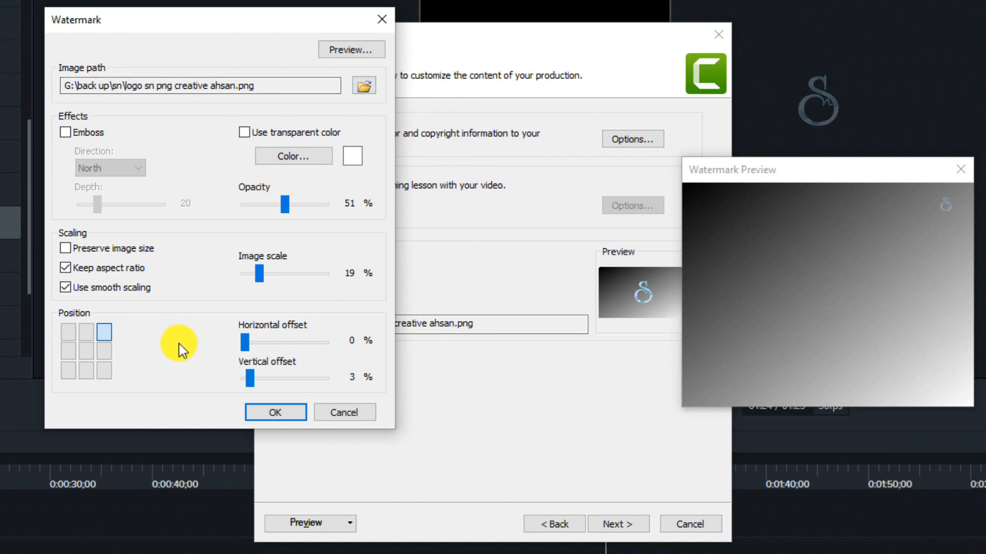
click(286, 414)
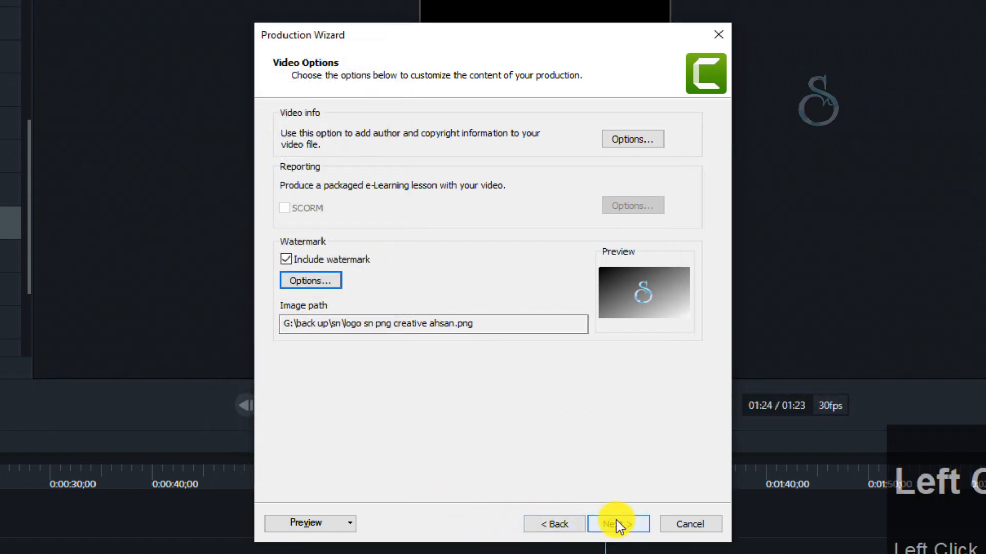
click(287, 281)
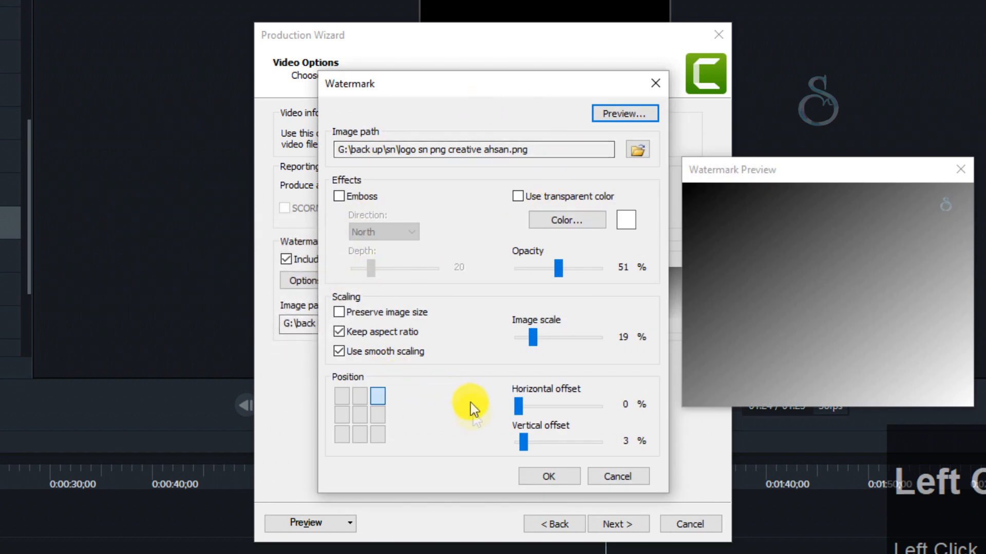
click(550, 479)
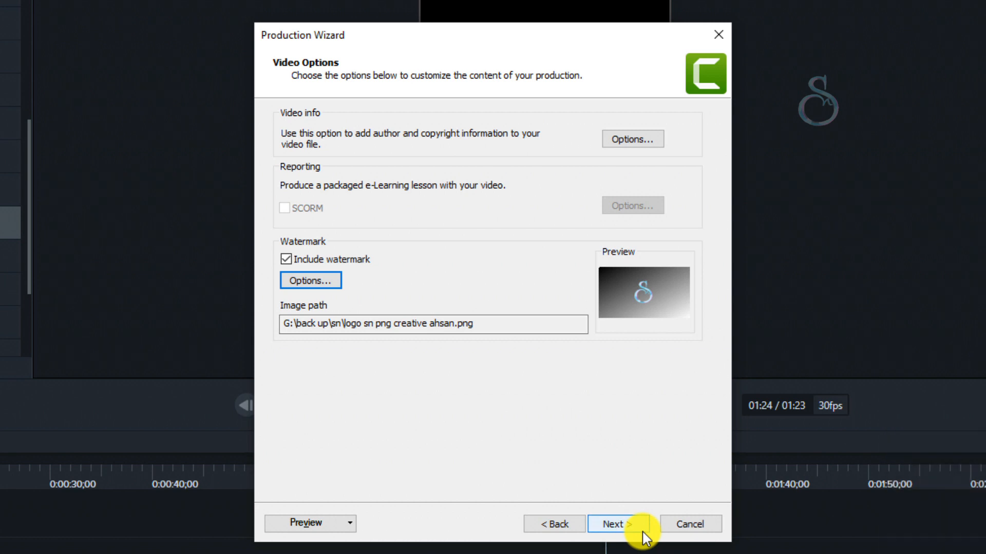
click(616, 519)
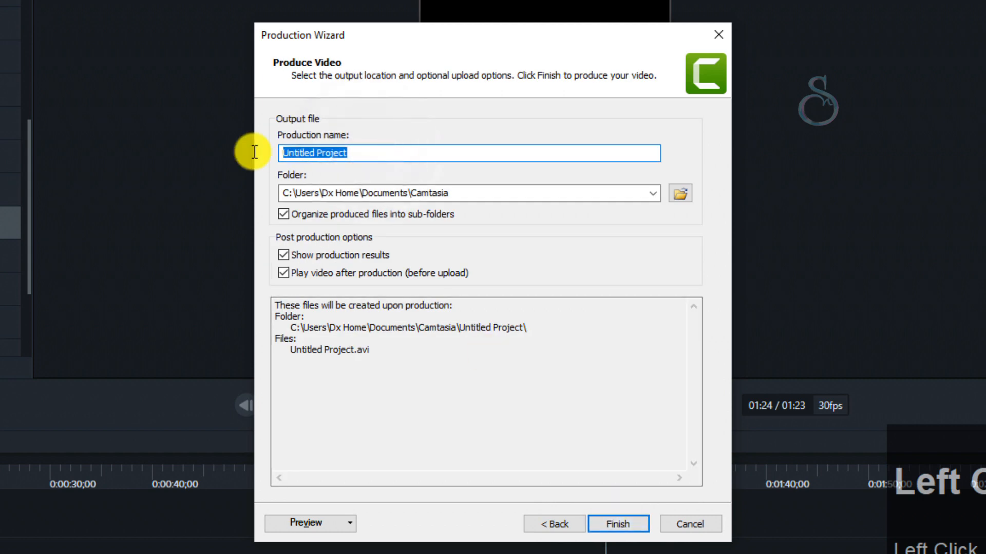
- Name the production "shorts" and produce the video
text(sho)
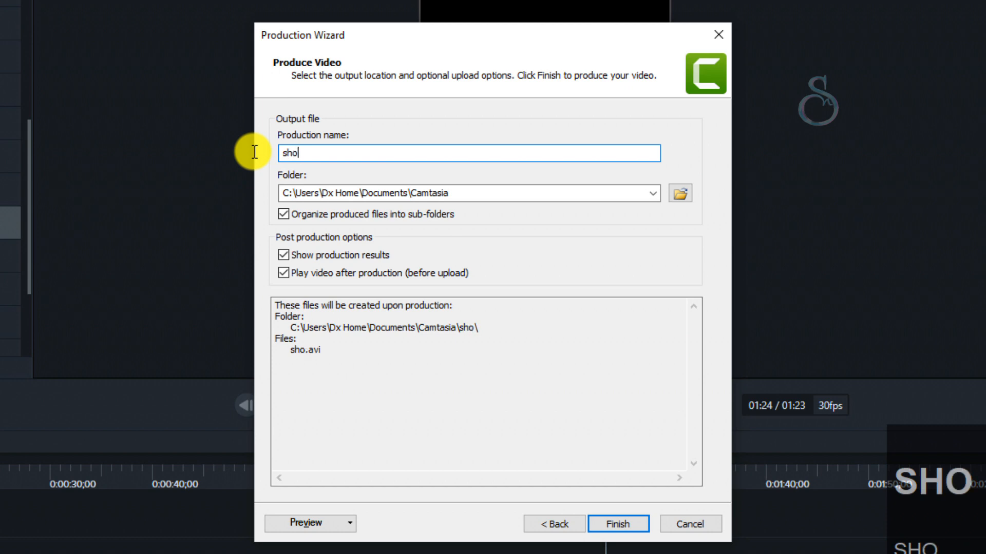
text(rt)
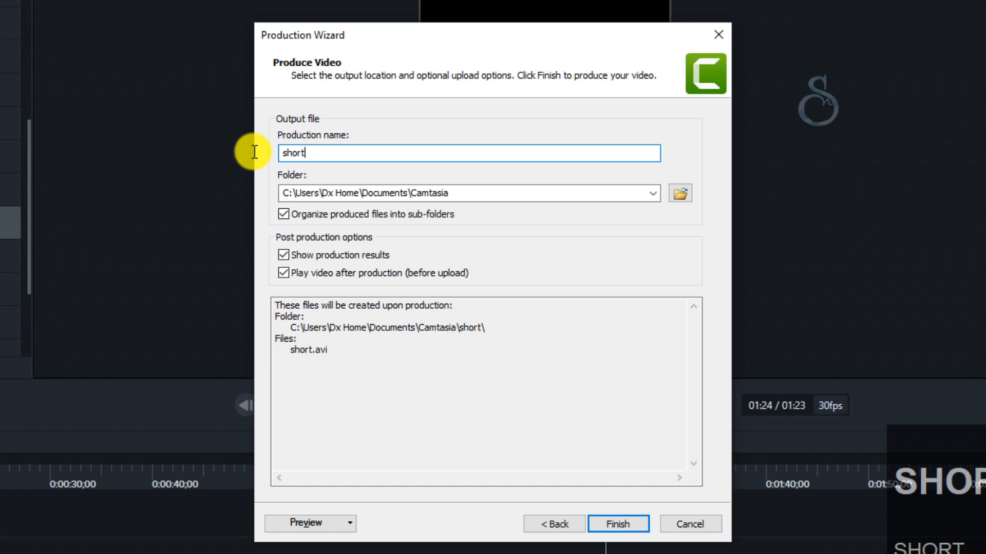
text(s)
click(618, 525)
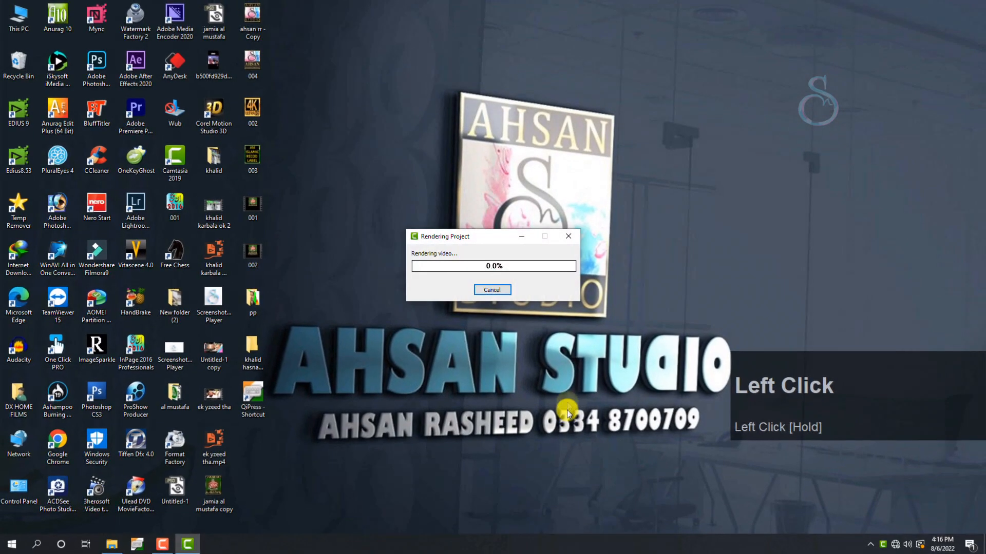
click(566, 402)
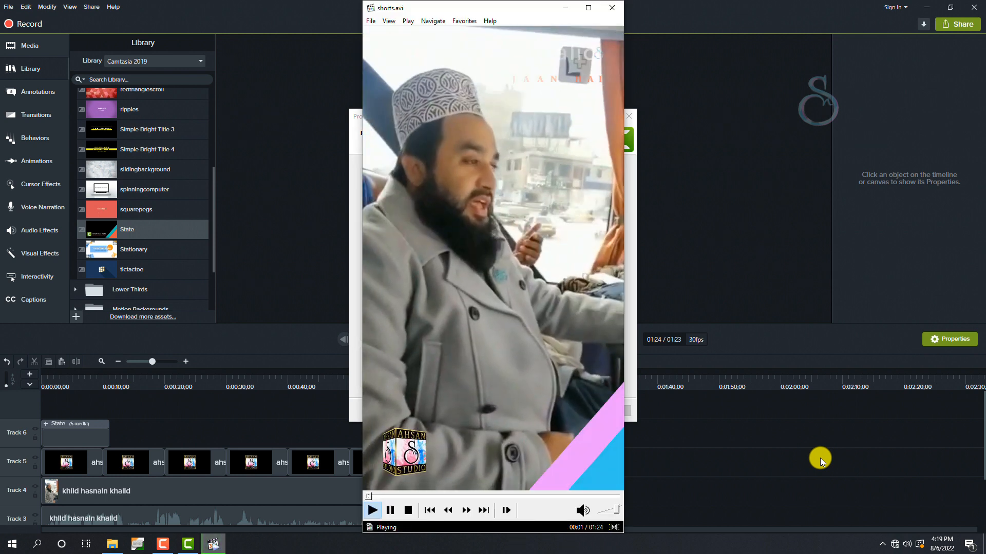
- Review the playback of the produced shorts.avi and pause it
scroll(534, 372, up, 2)
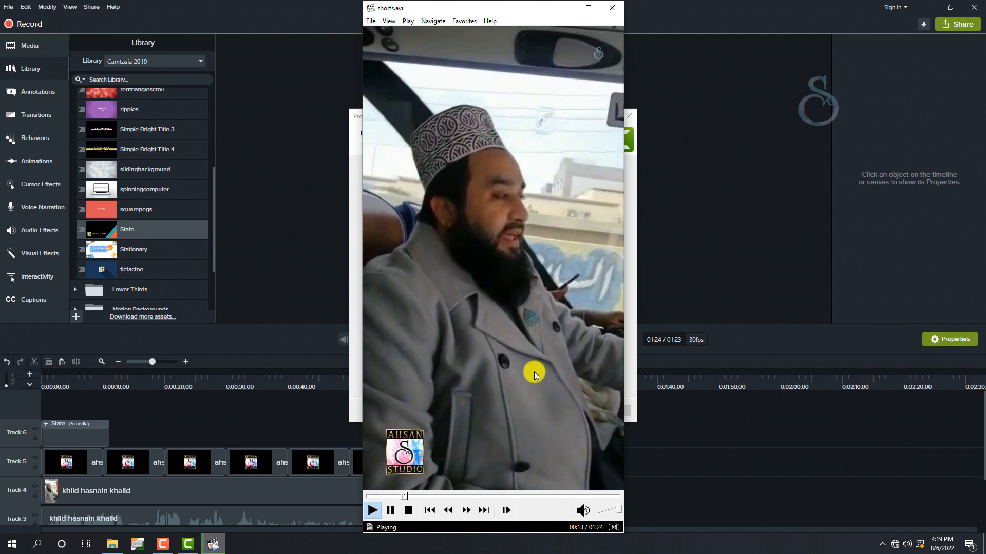
key(space)
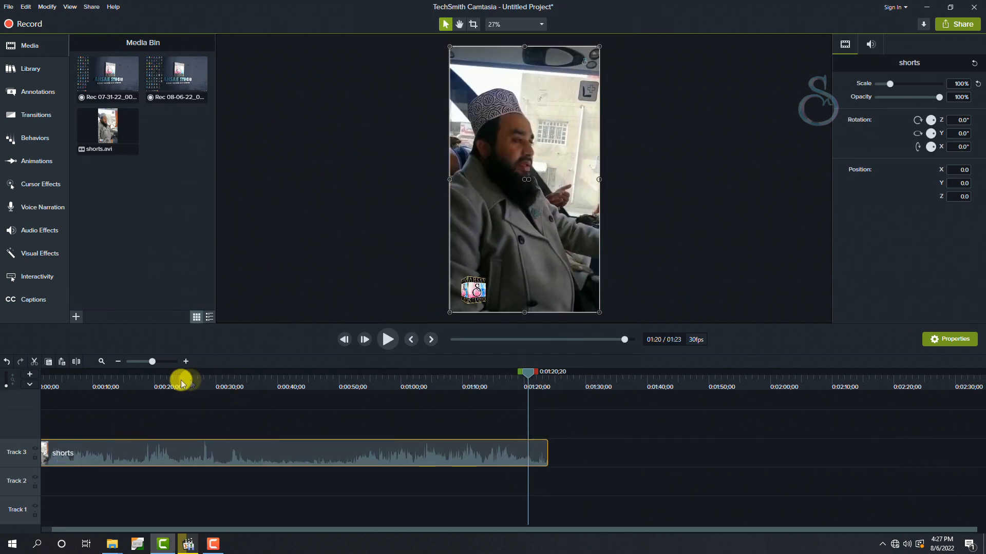
- Split the shorts clip on Track 3 at 0:00:23;27
click(180, 382)
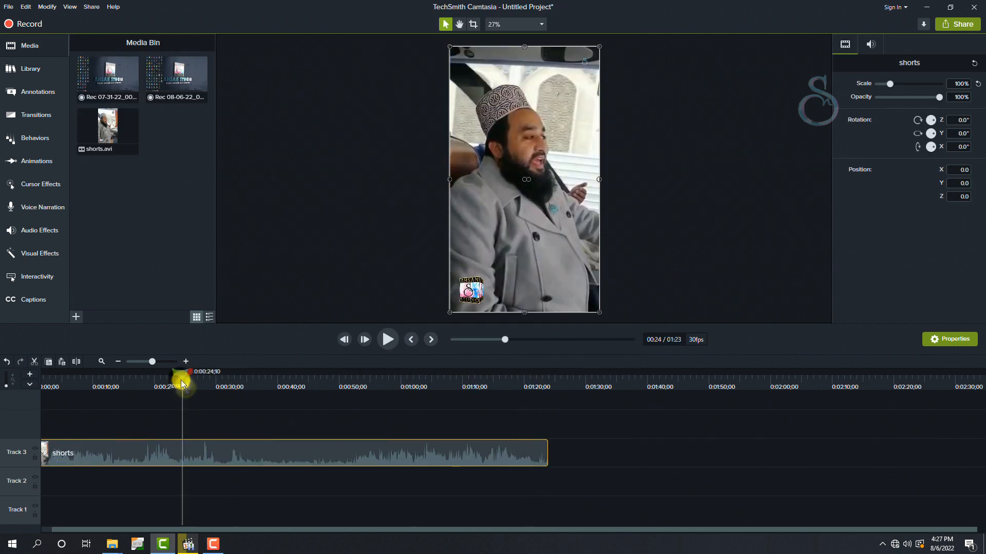
click(157, 379)
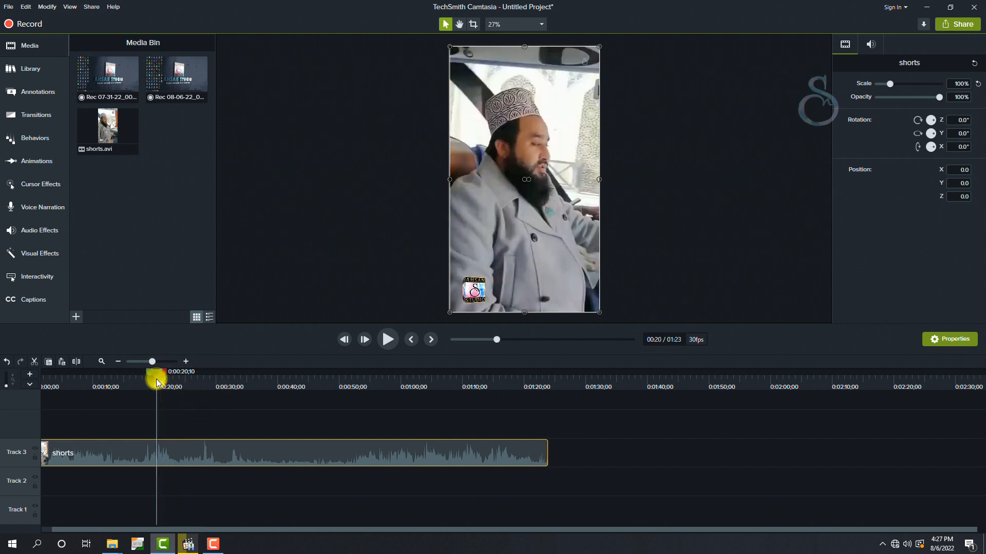
drag(156, 379, 169, 375)
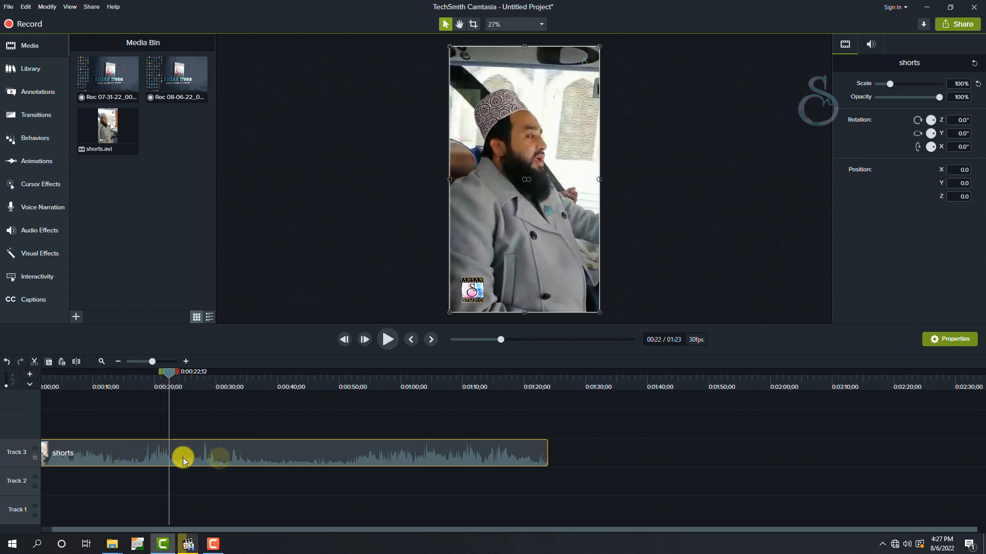
drag(170, 374, 180, 374)
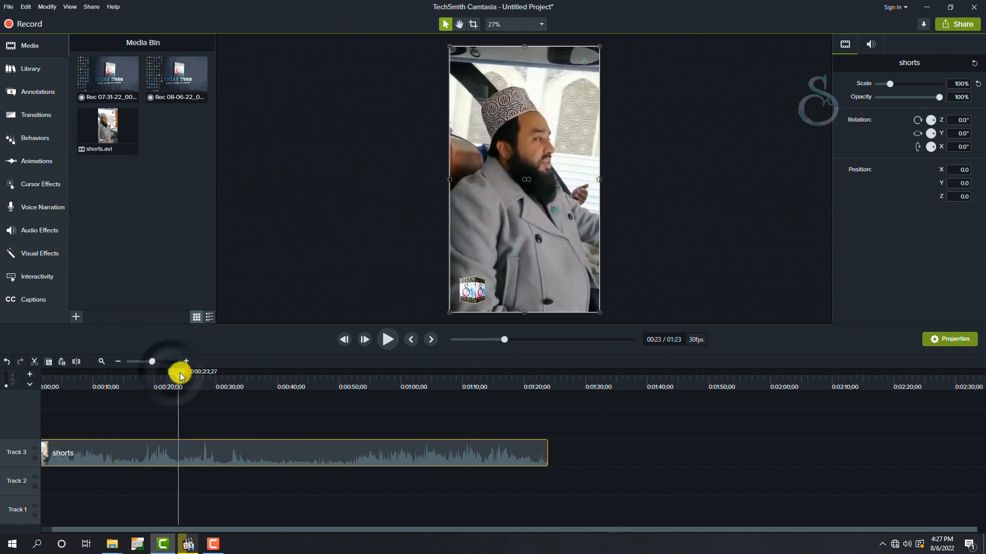
key(s)
click(136, 451)
click(211, 452)
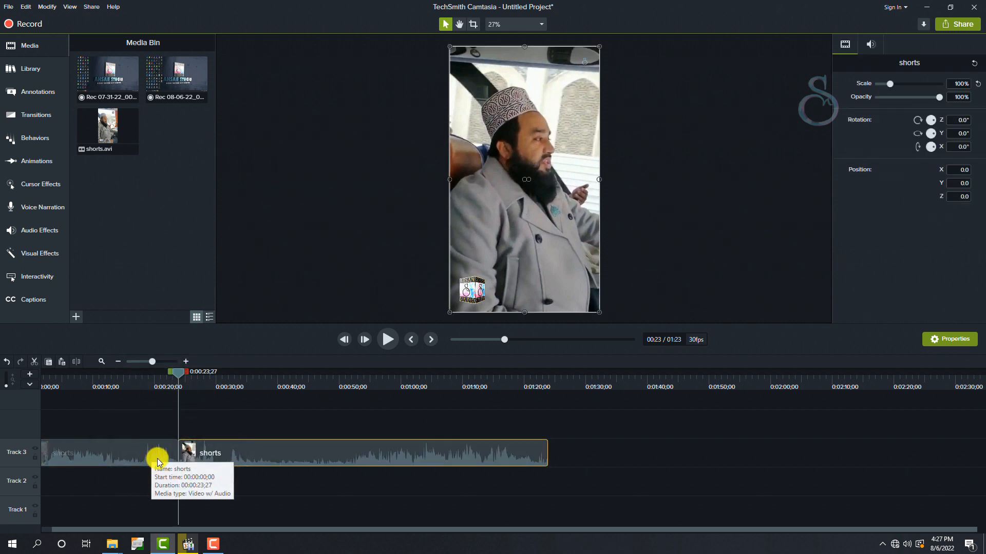
- Add a Flip transition at the cut between the two shorts clips and place the playhead just before it
click(34, 116)
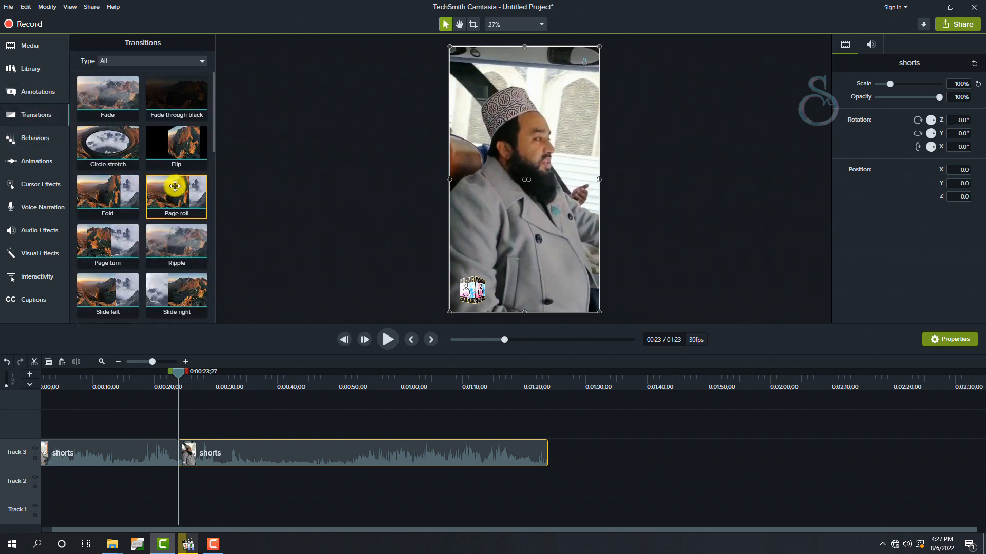
drag(179, 141, 179, 451)
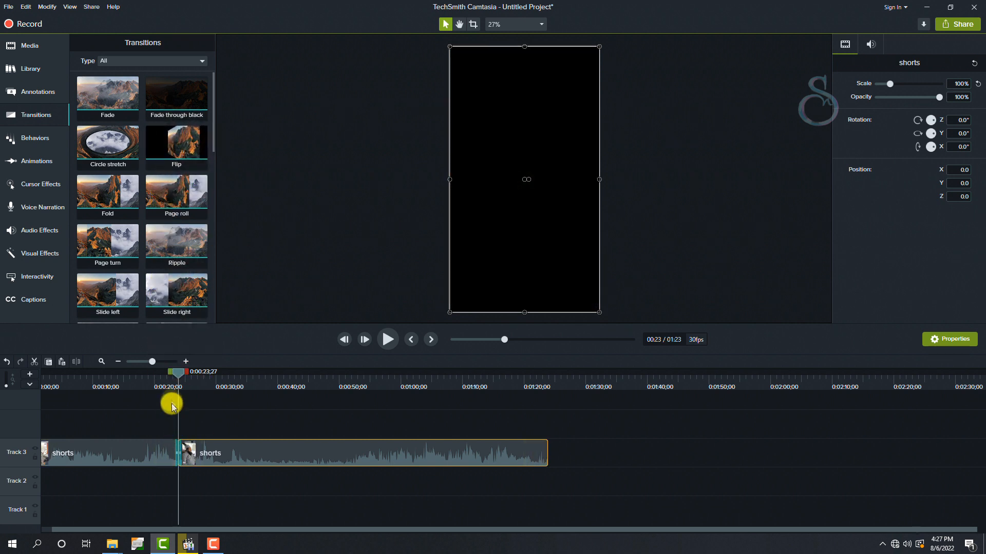
click(171, 387)
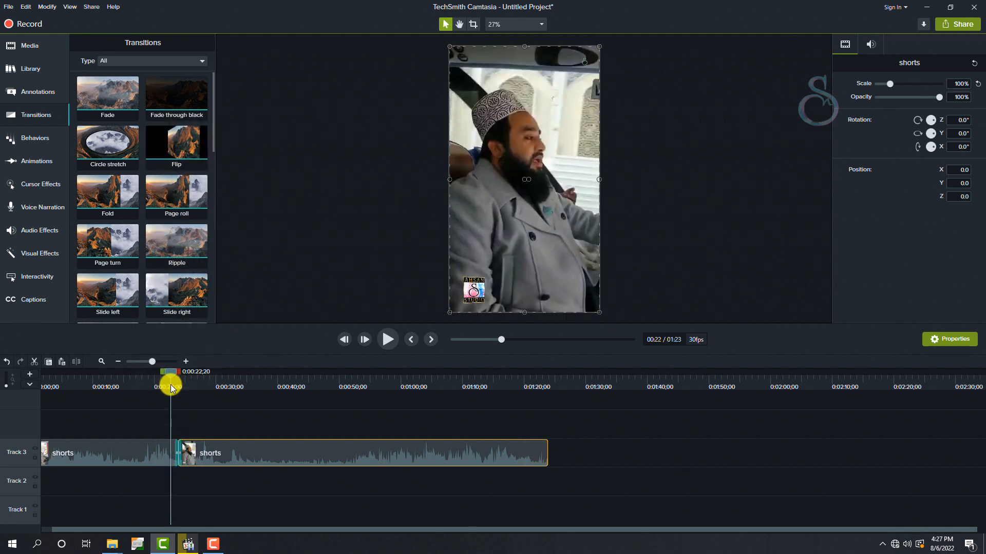
- Play back the Flip transition between the two shorts clips and pause shortly after it
key(space)
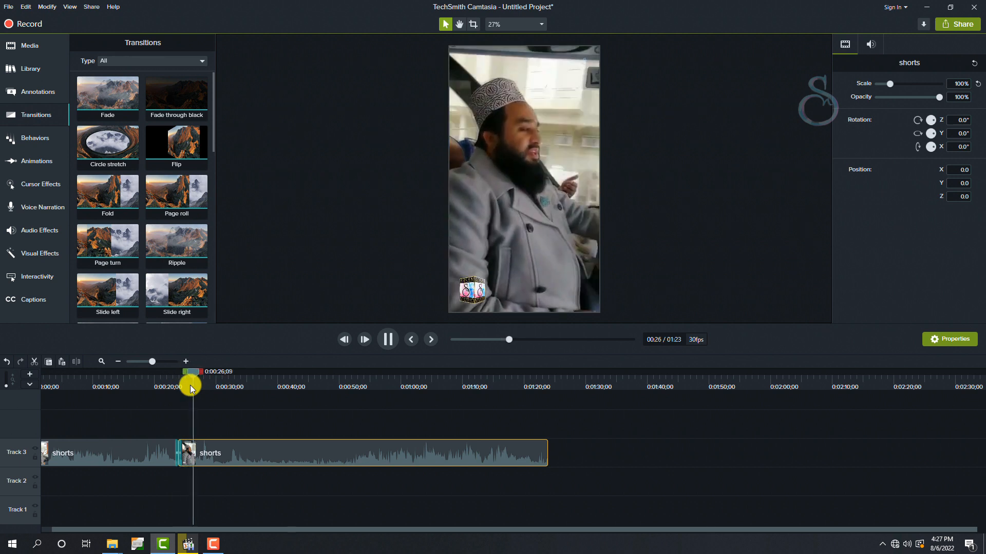
key(space)
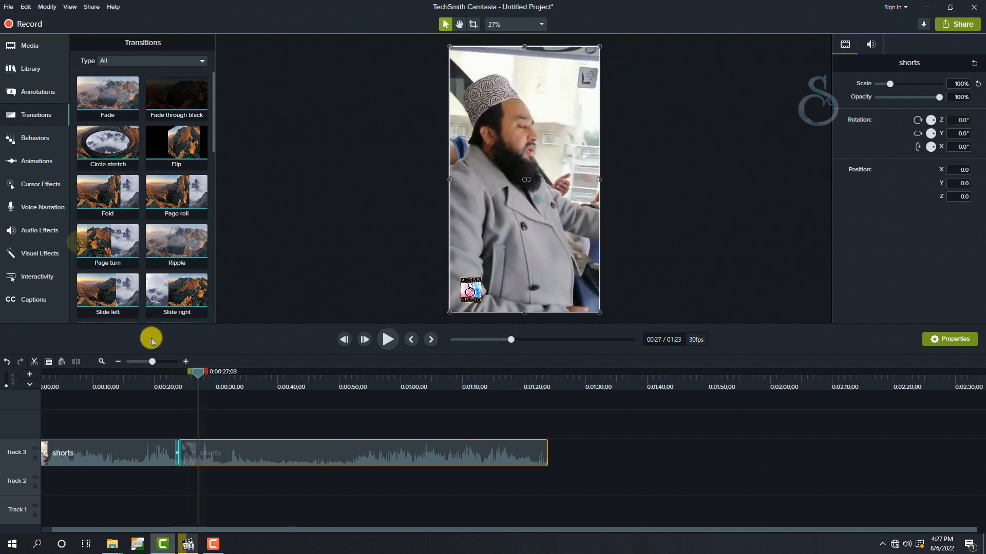
- Add a 144% Zoom-n-Pan animation framing the man's upper body, ending at 0:00:34;29, and extend its start back to 0:00:33;13
click(35, 164)
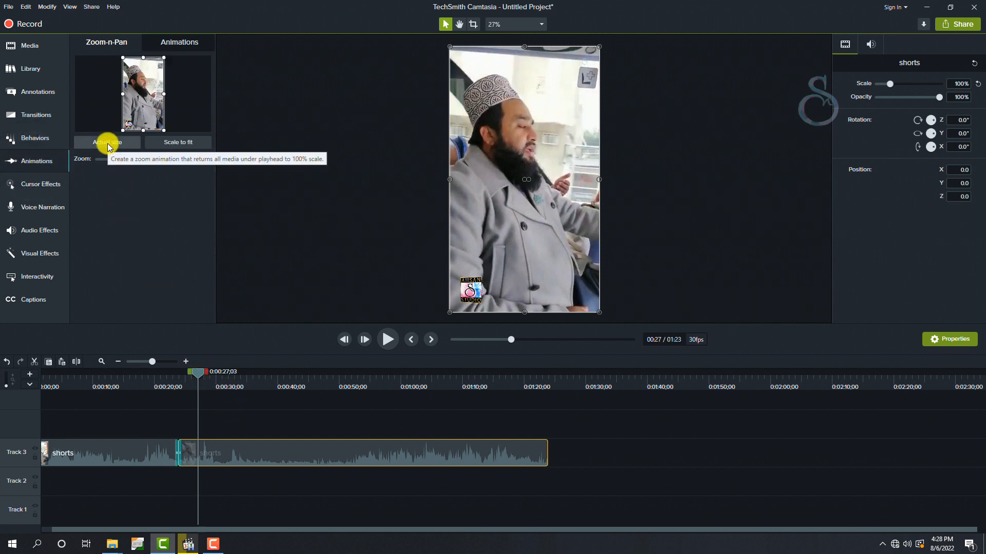
drag(236, 386, 247, 385)
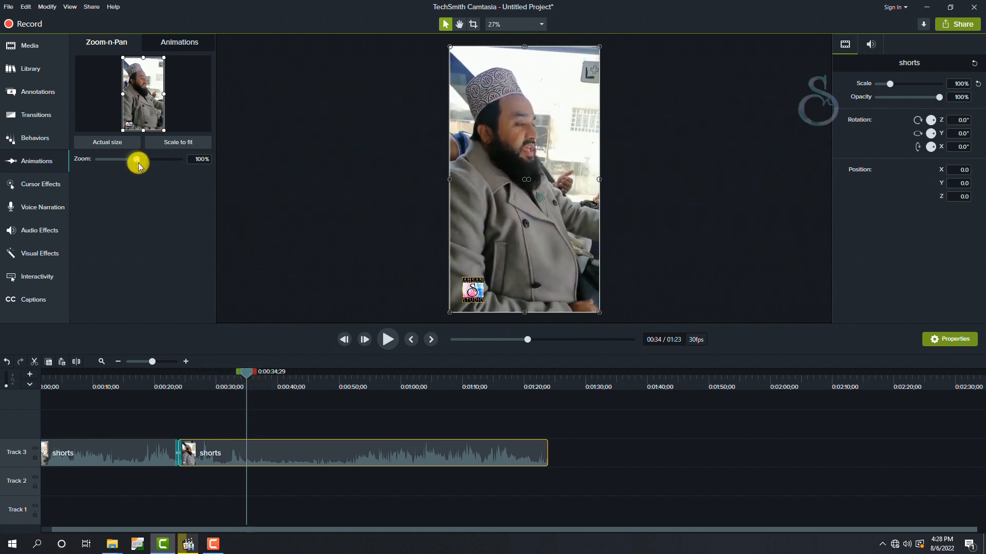
drag(137, 162, 152, 169)
drag(494, 123, 509, 172)
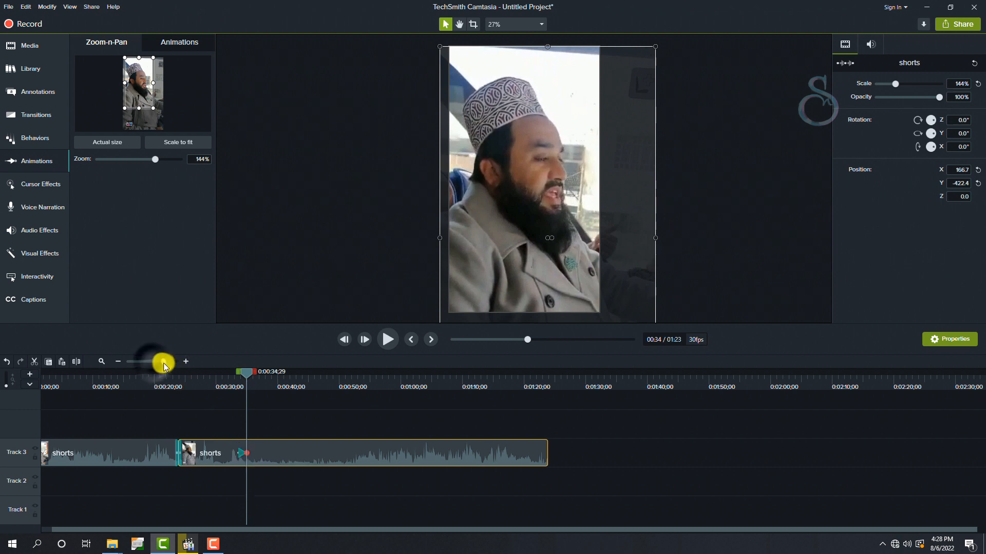
drag(164, 365, 167, 366)
drag(180, 453, 142, 453)
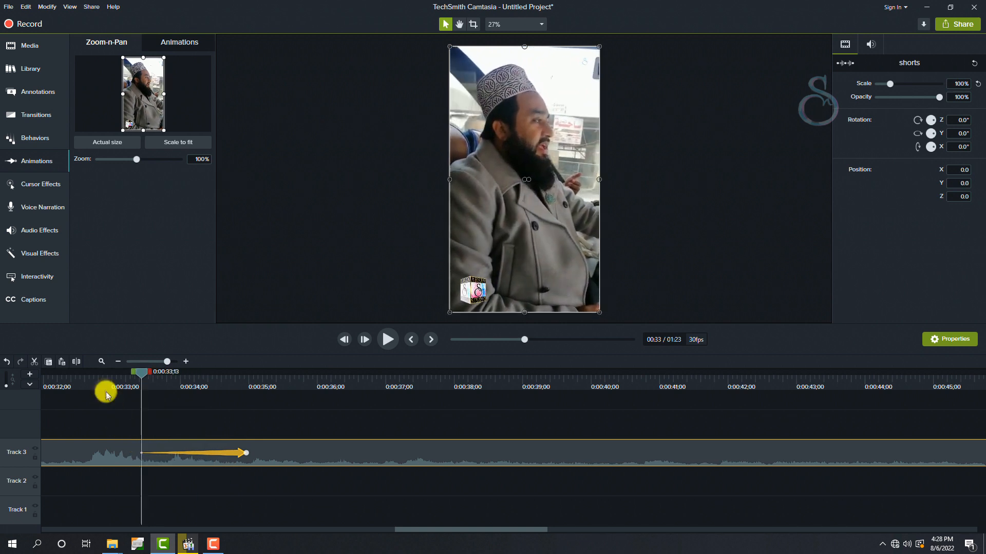
- Preview the zoom-in, add a scale-to-fit zoom-out animation ending at 0:00:37;10, and lengthen it by moving its start earlier
key(space)
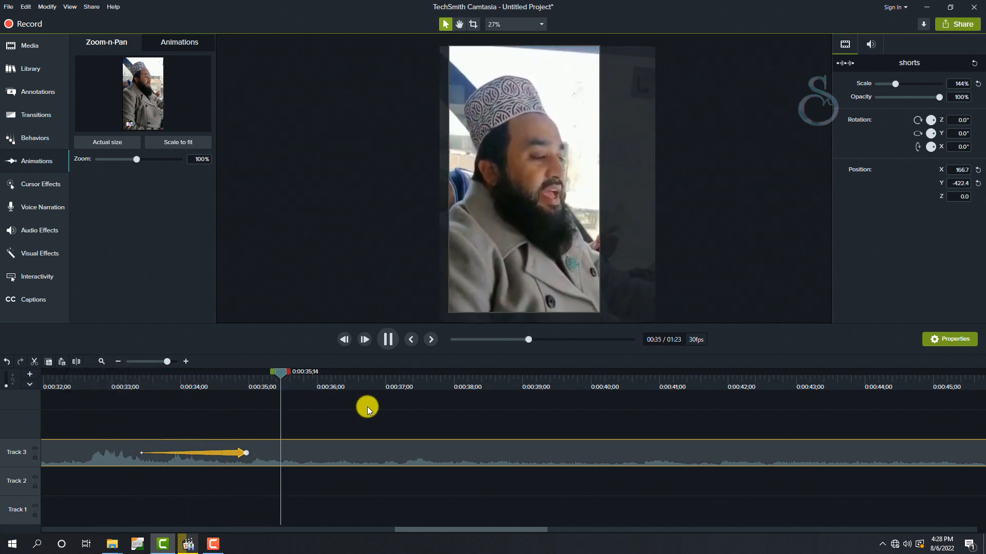
key(space)
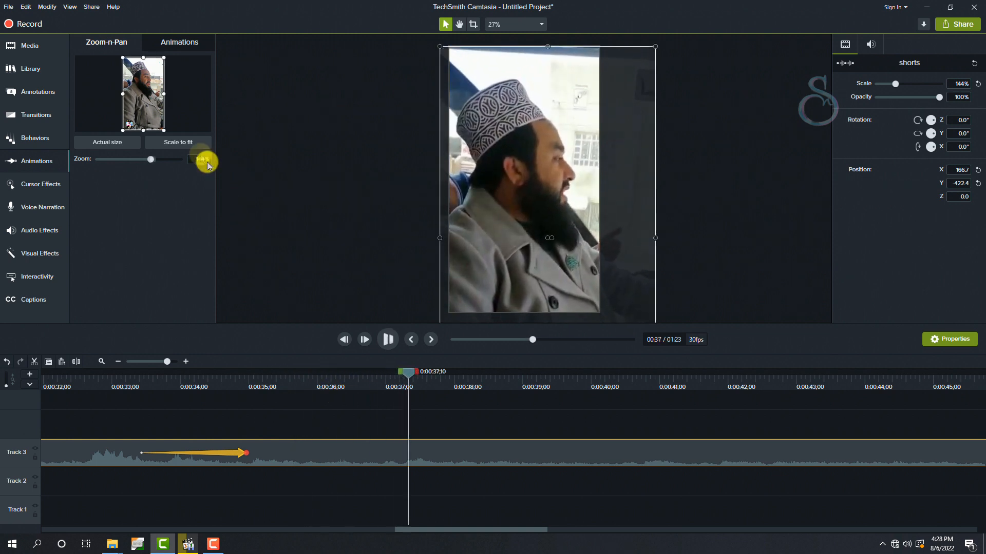
click(169, 143)
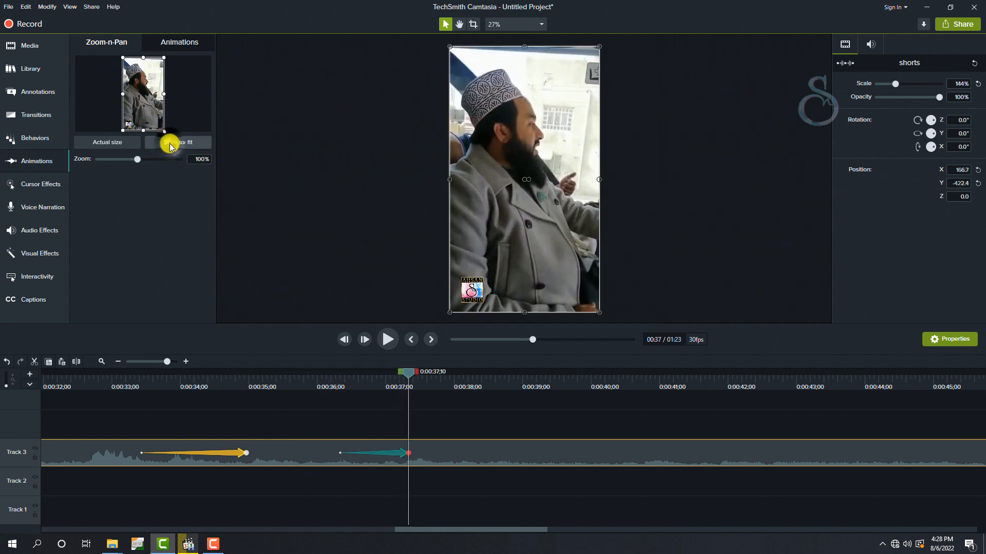
click(329, 455)
drag(329, 455, 309, 455)
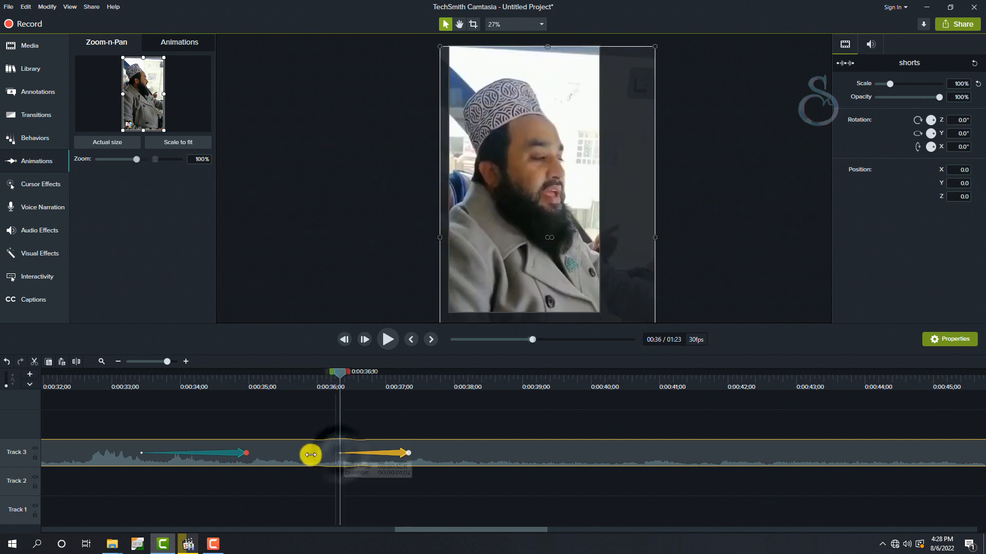
- Play back both zoom animations on the second shorts clip from about 0:00:33
drag(351, 380, 431, 384)
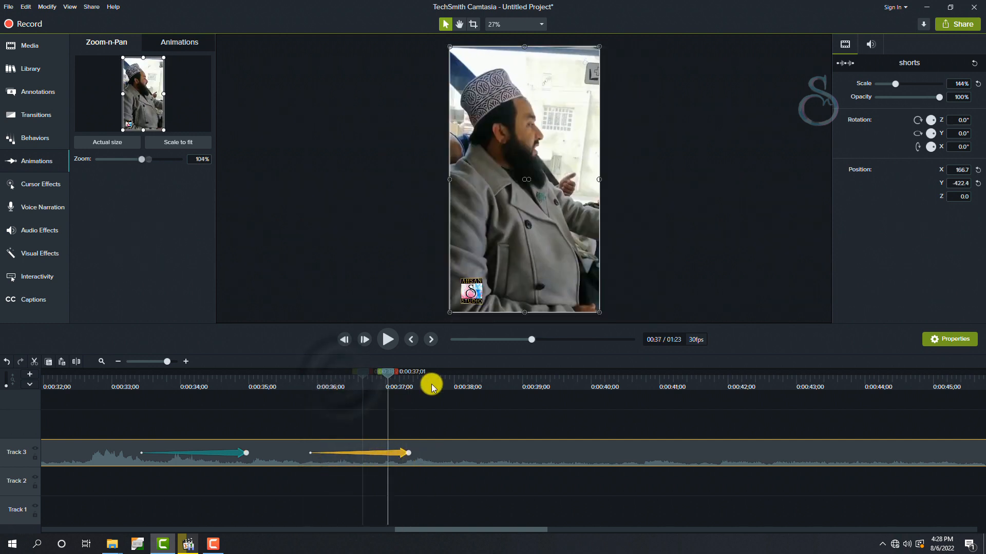
click(115, 388)
key(space)
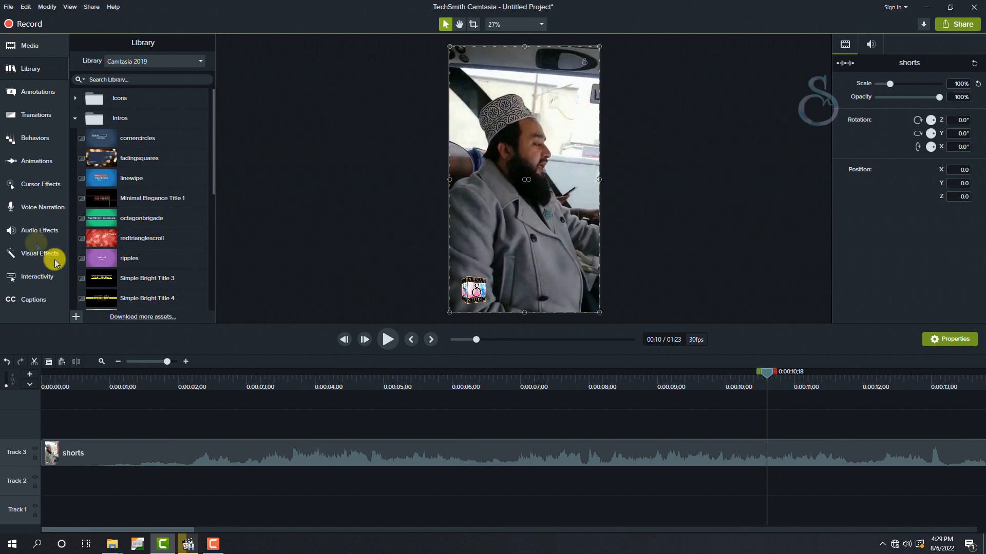
- Apply the Border visual effect to the first shorts clip on Track 3 and place the playhead at 0:00:08;16
click(28, 254)
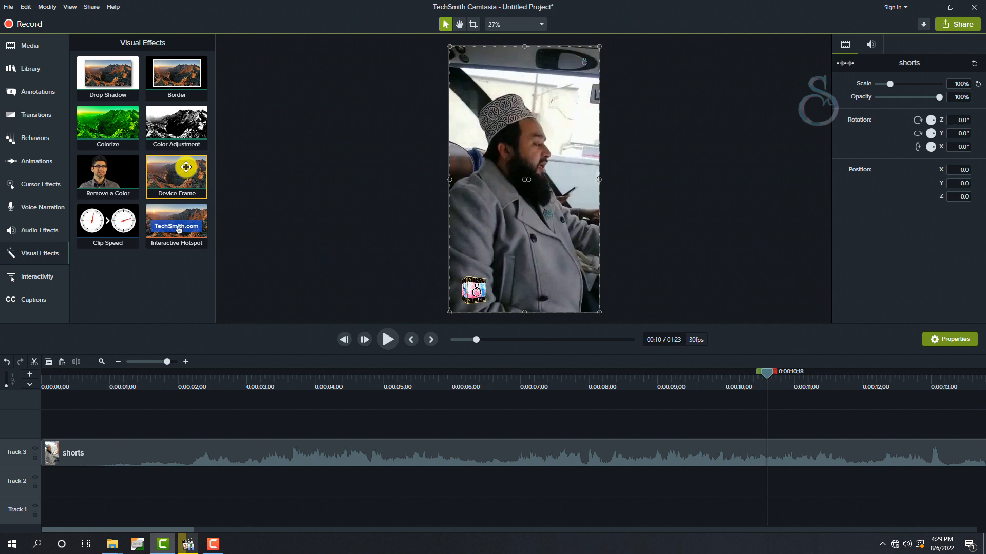
drag(188, 88, 285, 455)
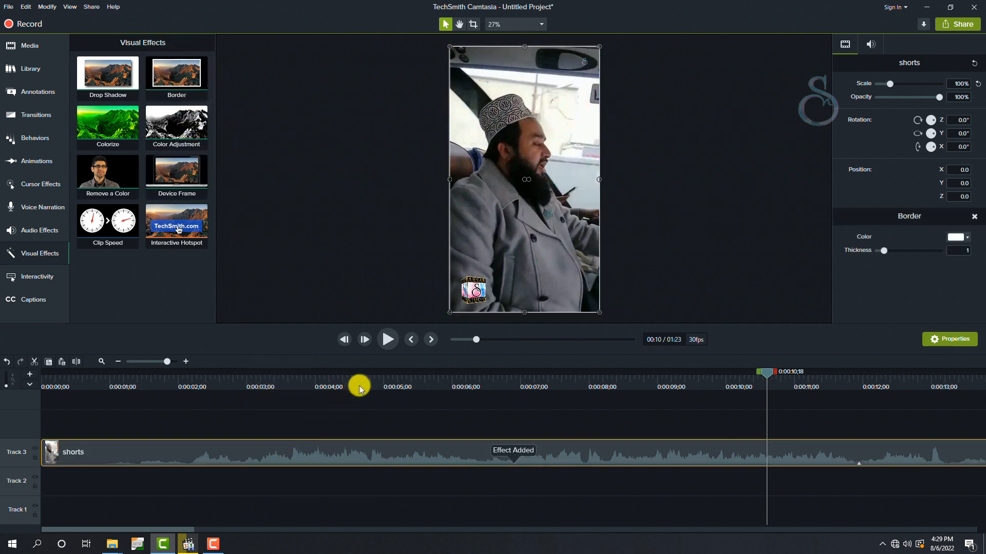
drag(574, 392, 626, 385)
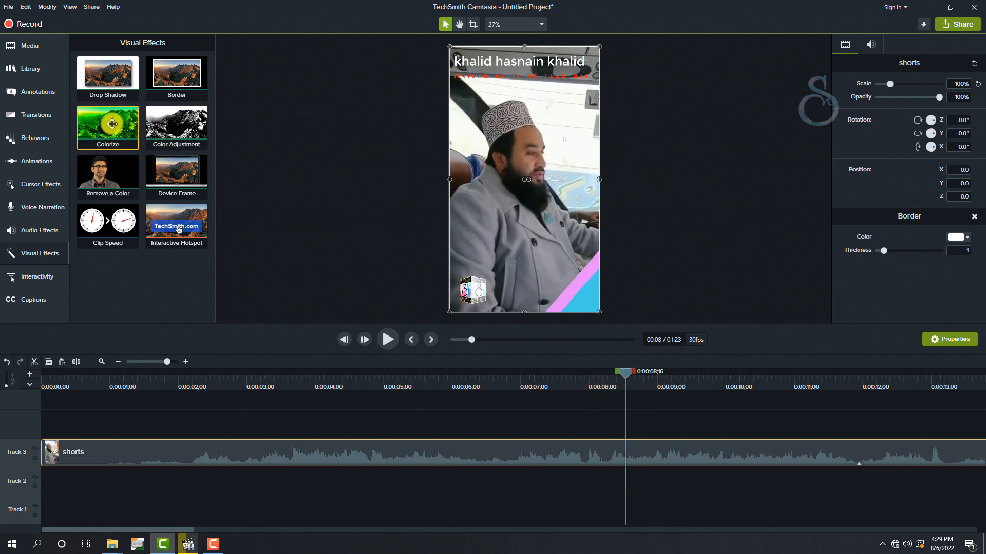